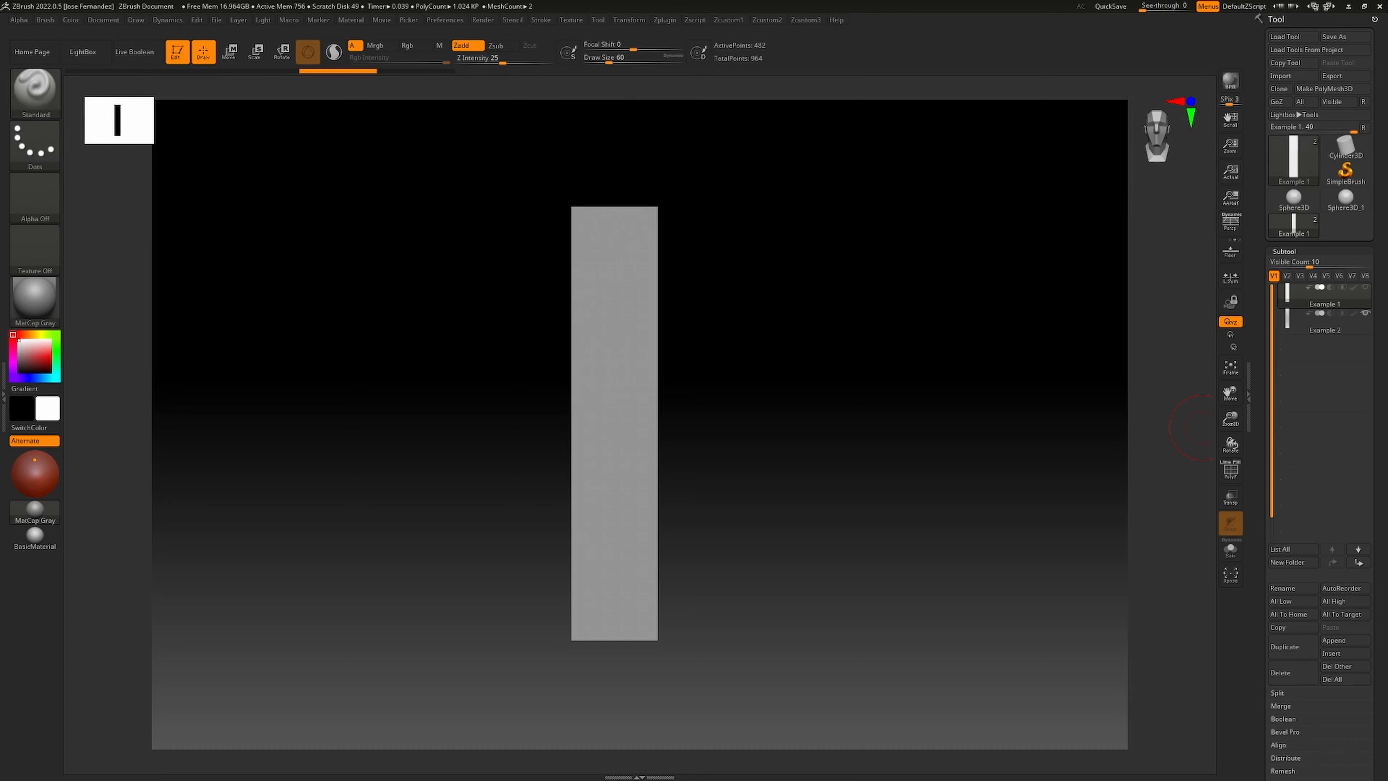
Try to move the Example 1 bar along the X axis with the Move gizmo, and undo the move
key(w)
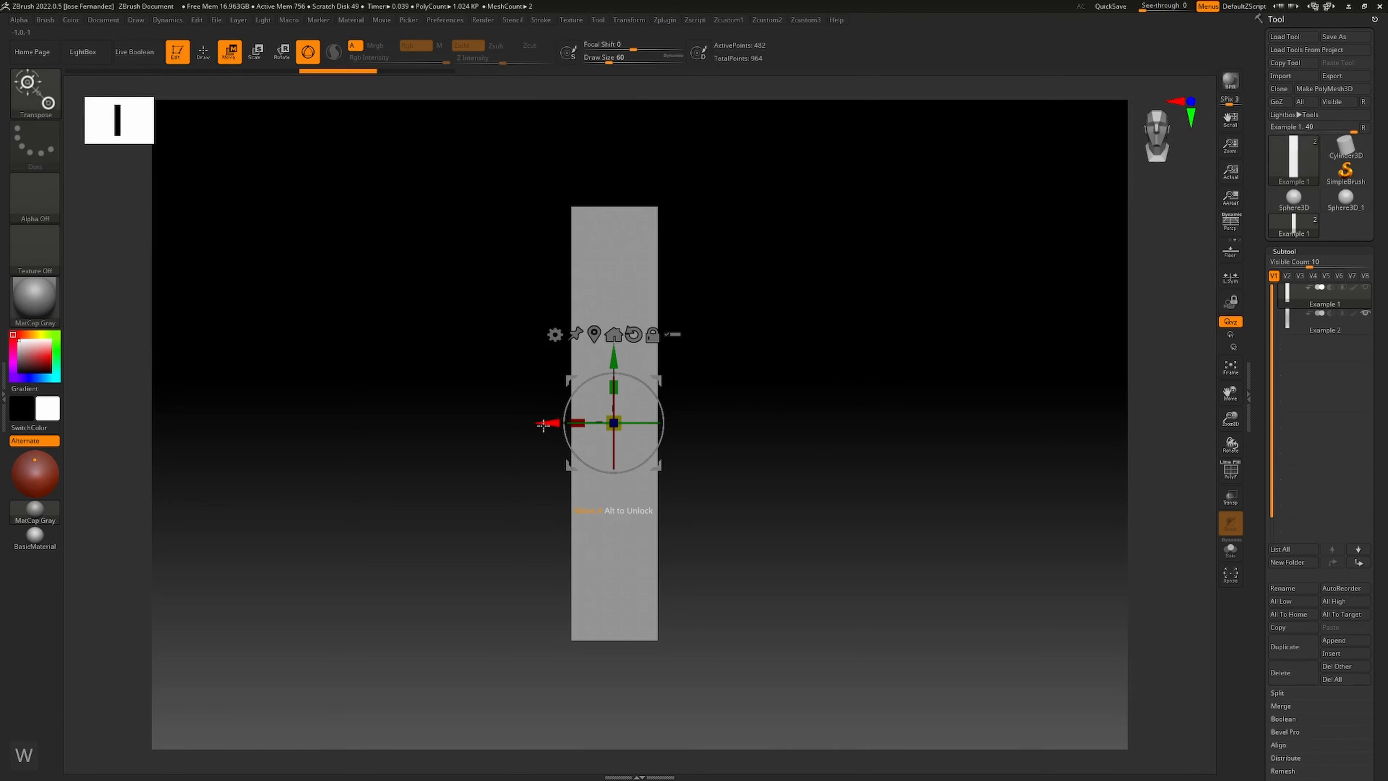
drag(542, 426, 505, 421)
click(1371, 317)
click(1365, 313)
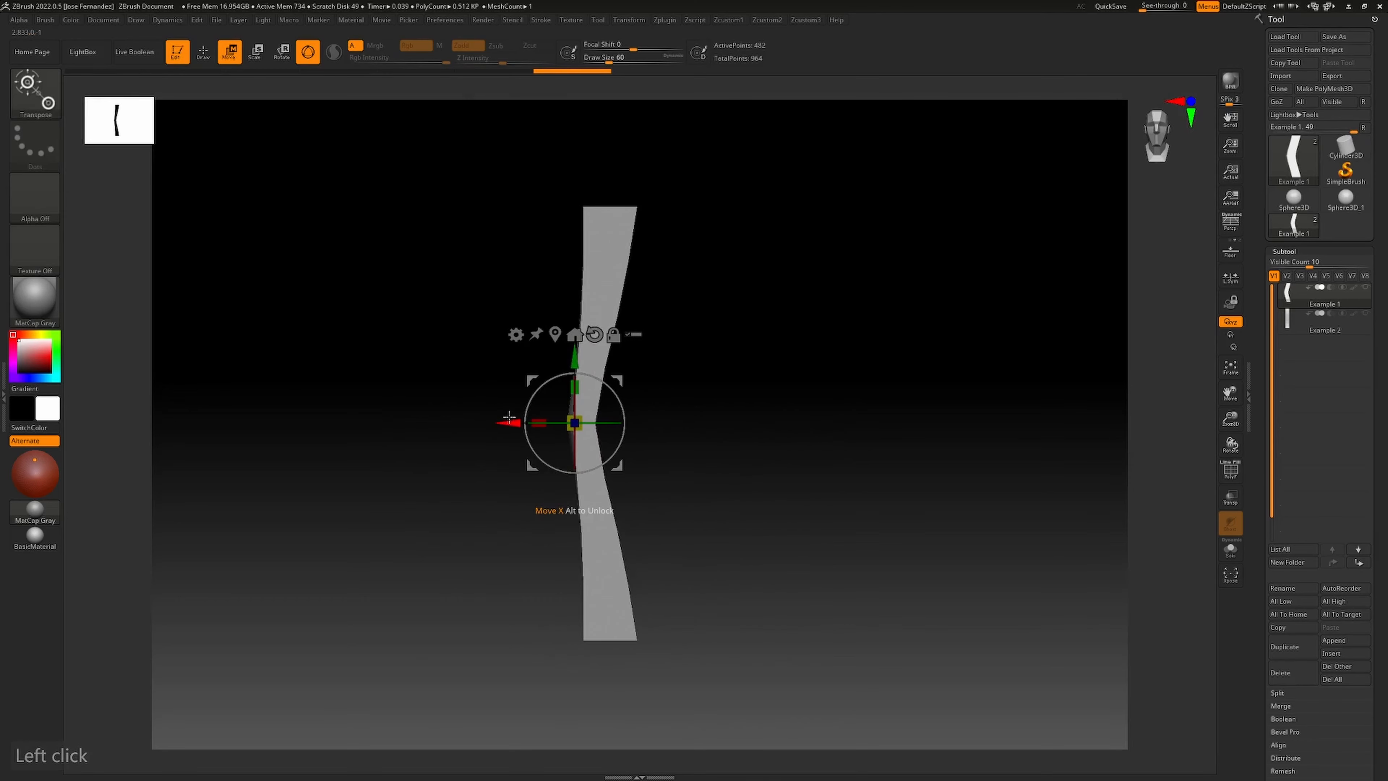
key(ctrl+shift+z)
key(ctrl+z)
key(ctrl+z)
key(ctrl+z)
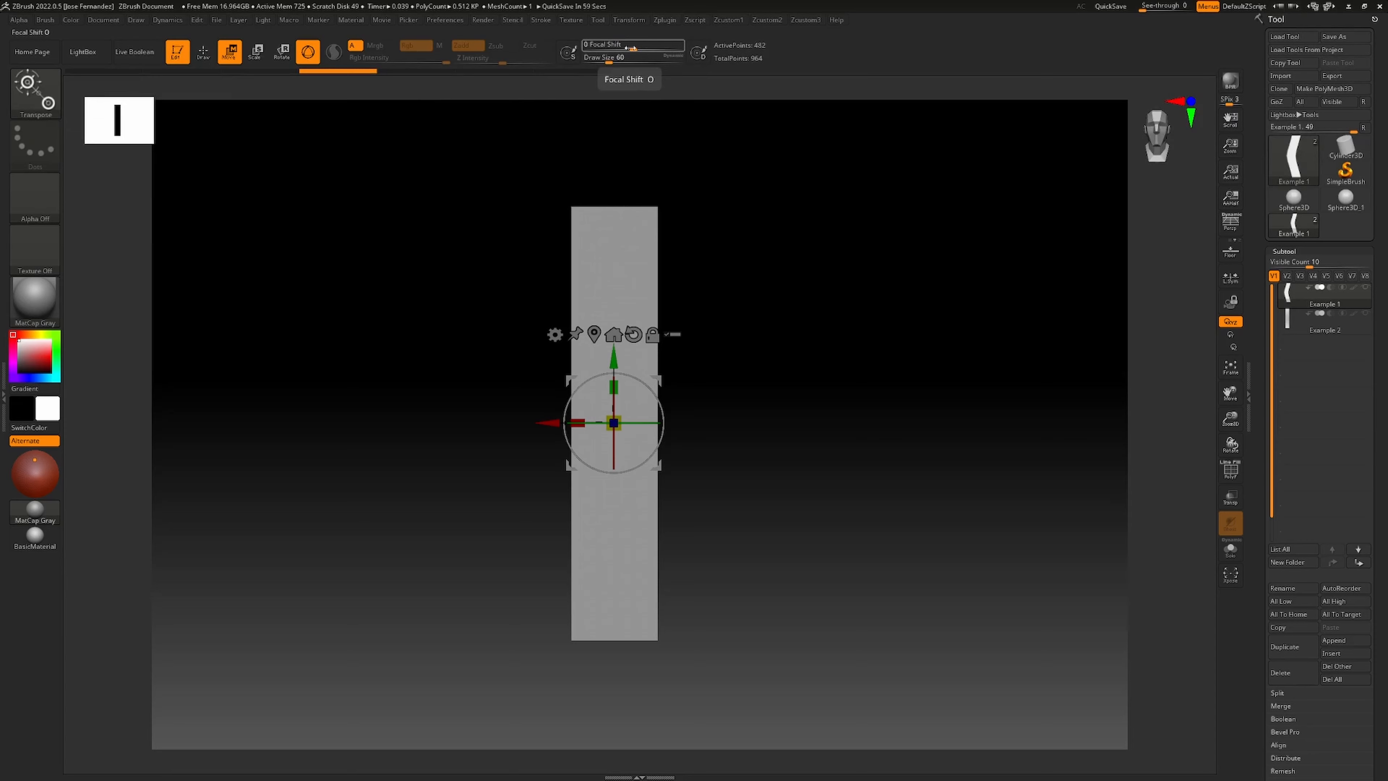
Set the Focal Shift to -100 and shift the whole Example 1 bar slightly up and sideways with the gizmo
drag(630, 48, 604, 48)
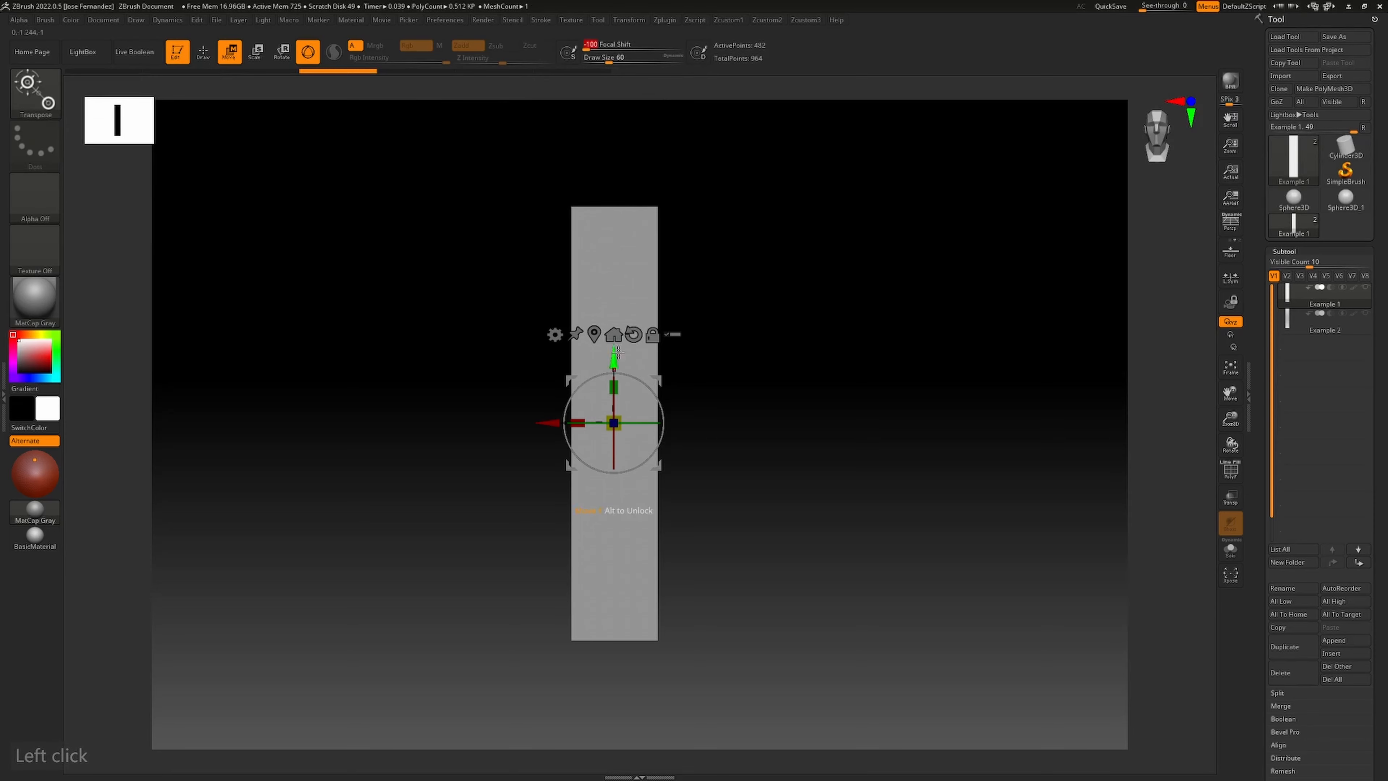
drag(660, 380, 611, 367)
drag(500, 408, 546, 409)
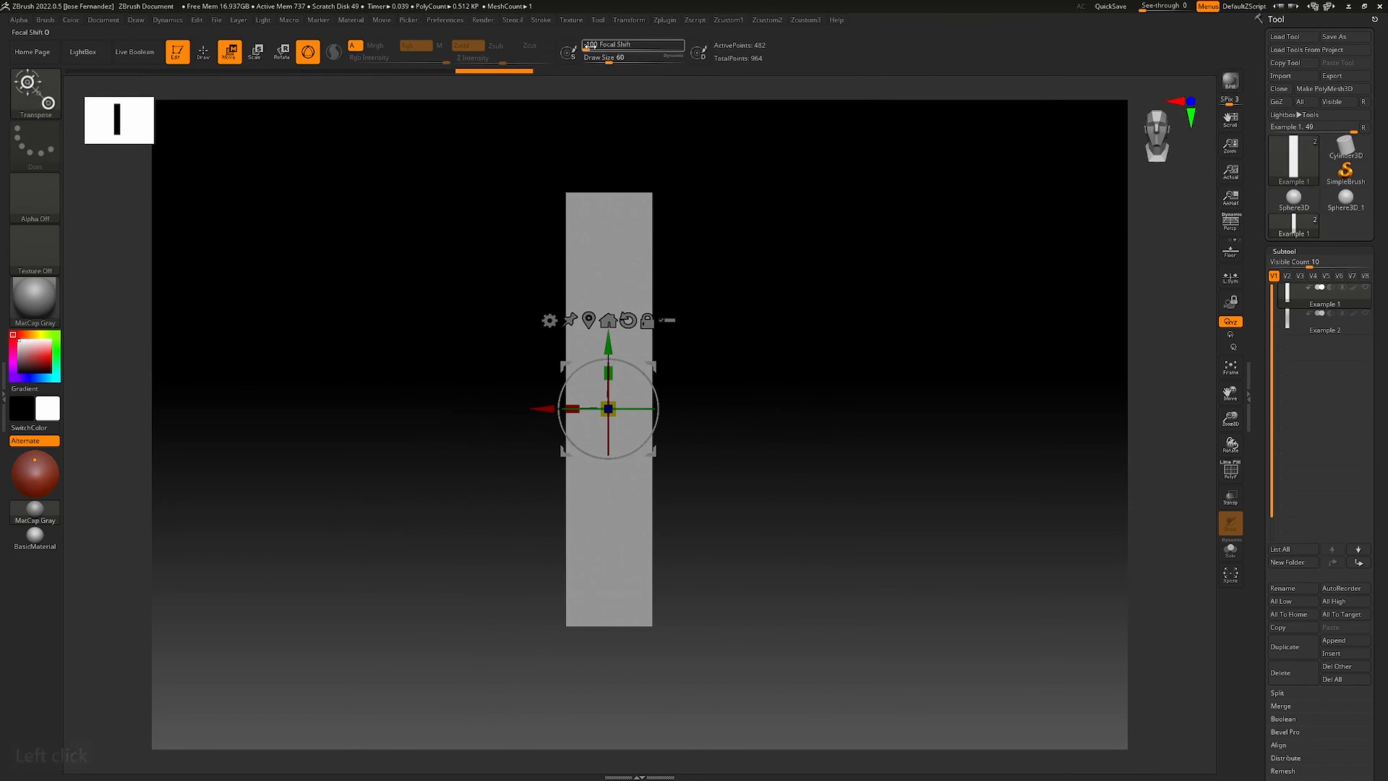
Try moving the Example 1 bar along X with the Focal Shift raised in stages up to -22, and undo the moves
drag(588, 48, 610, 48)
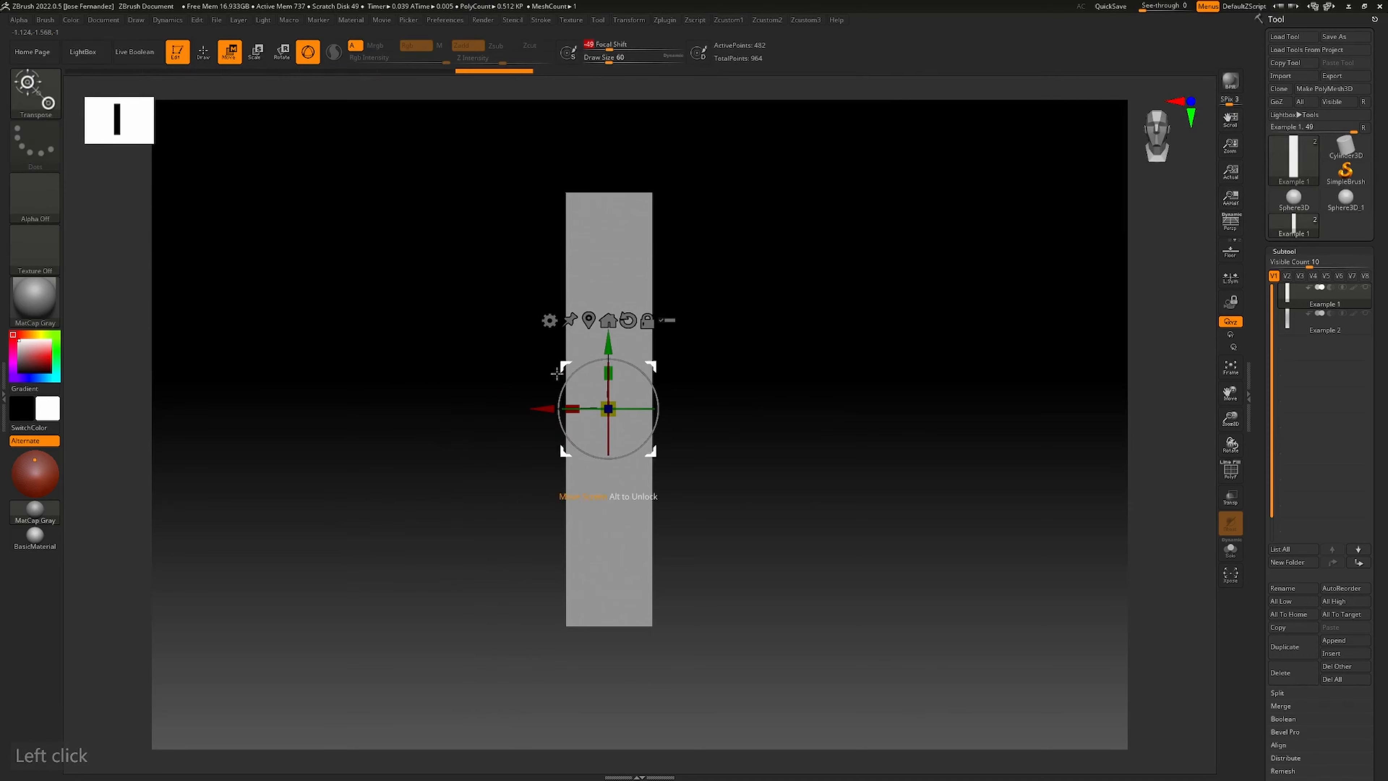
drag(543, 408, 672, 408)
drag(610, 48, 622, 50)
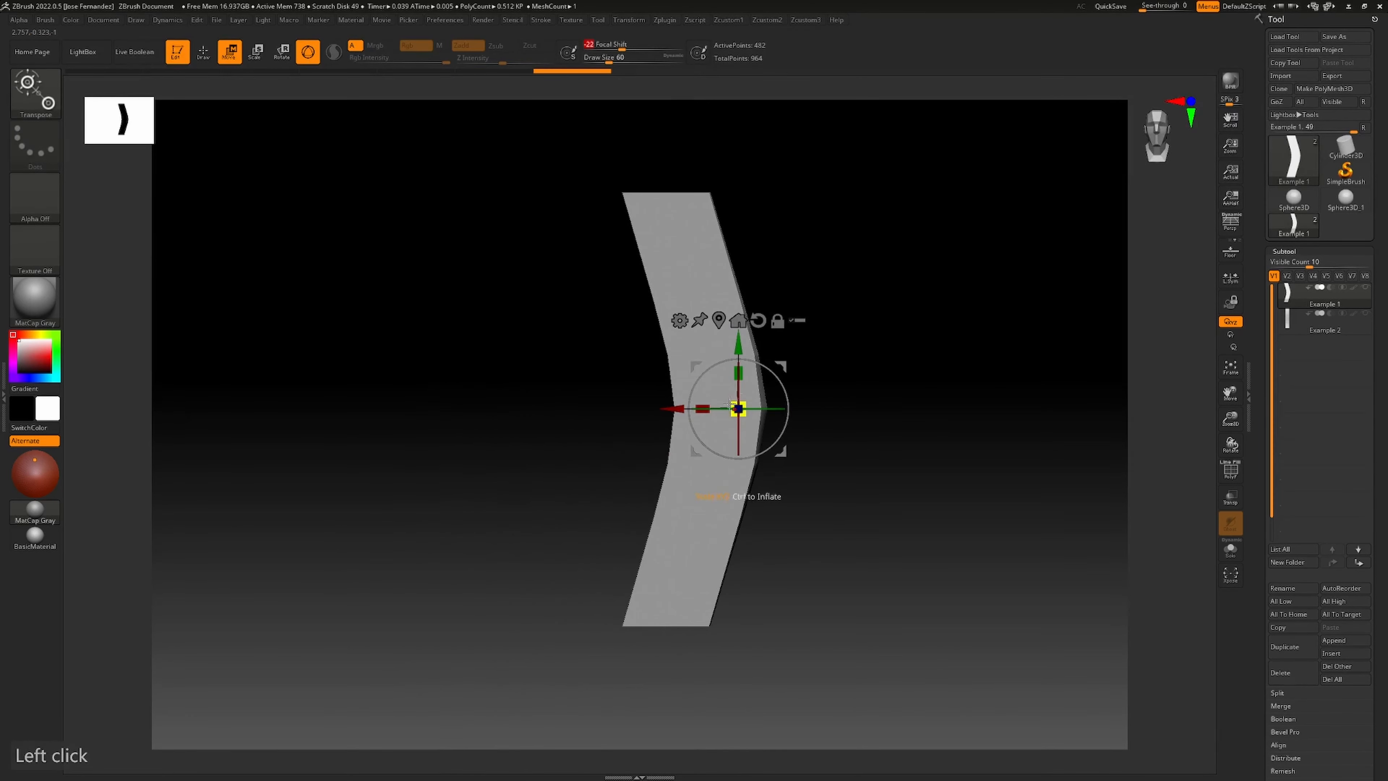
drag(672, 409, 711, 372)
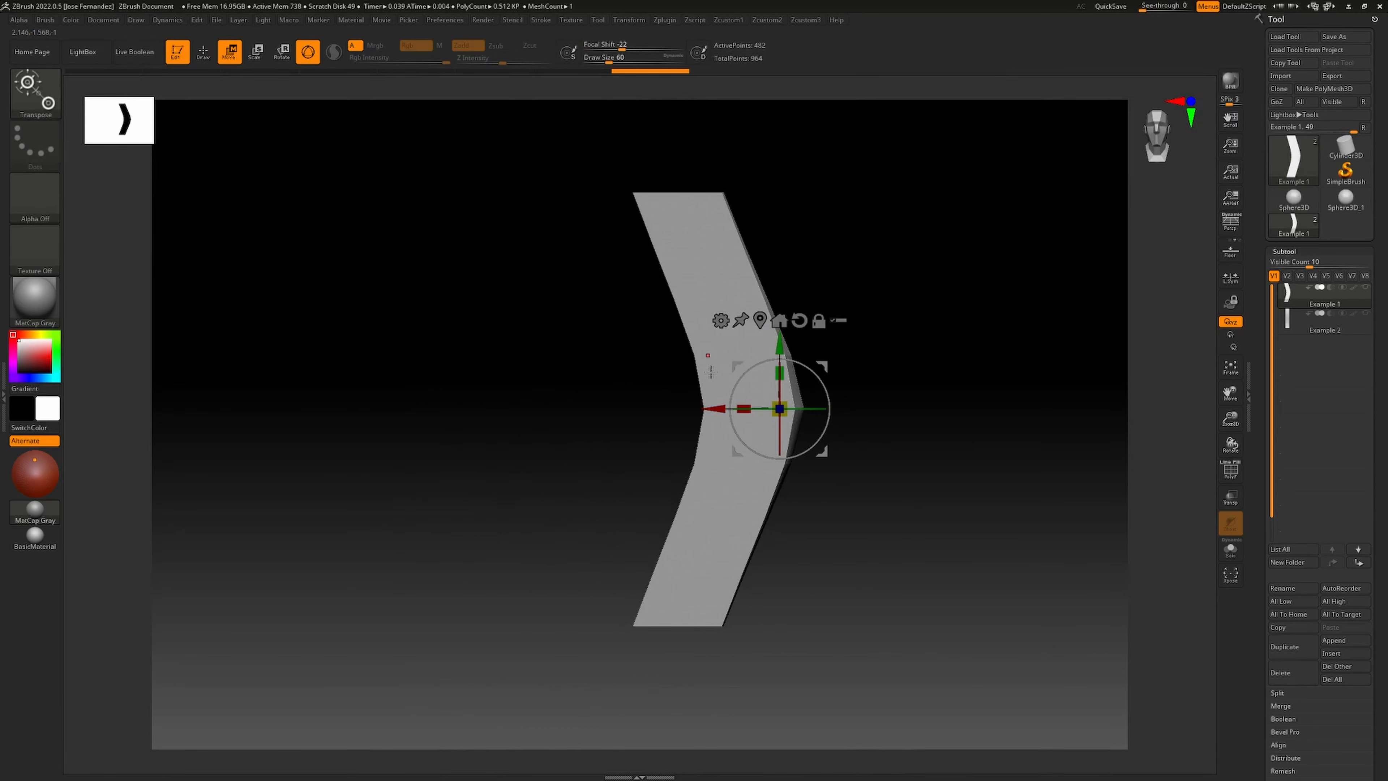
key(ctrl+z)
key(ctrl+z)
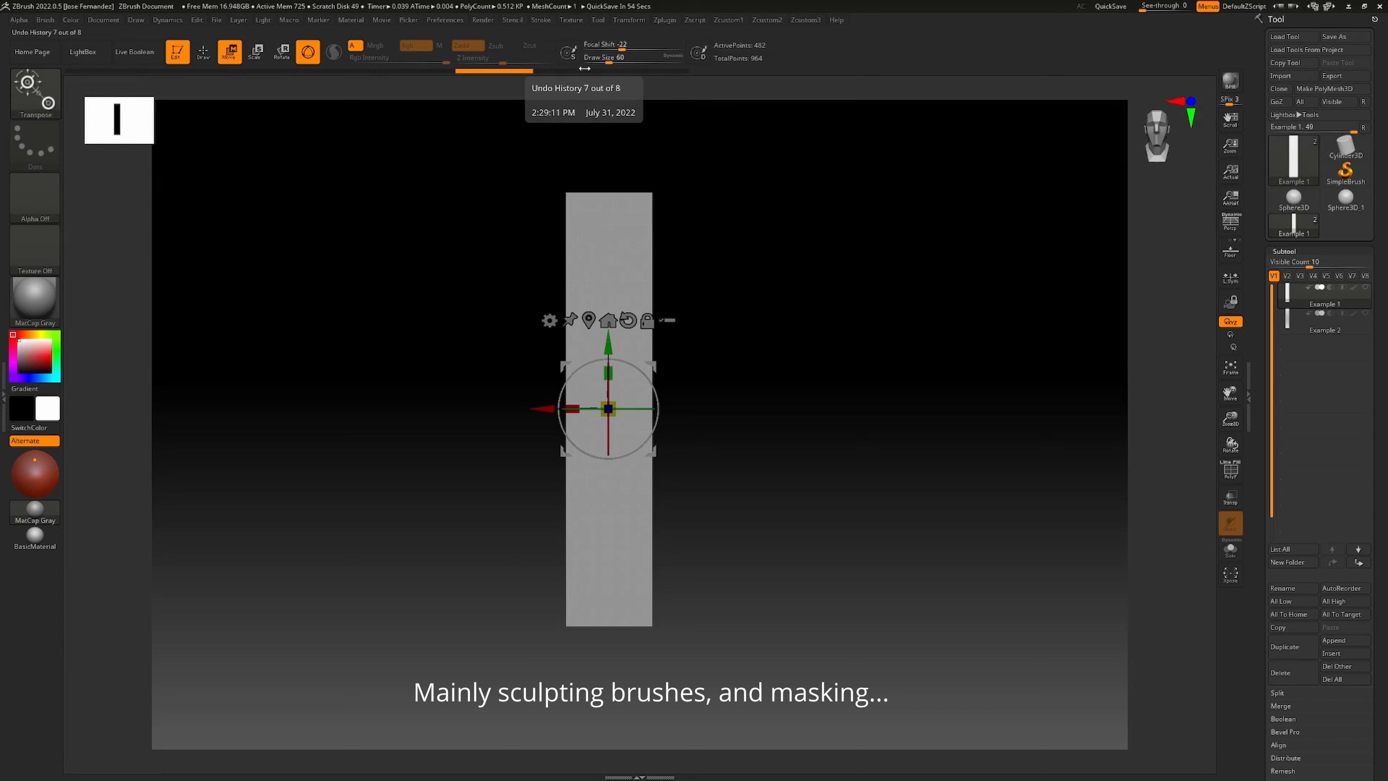
Switch to Draw mode and back to the Move gizmo, and move the Example 1 bar to the left along X
key(q)
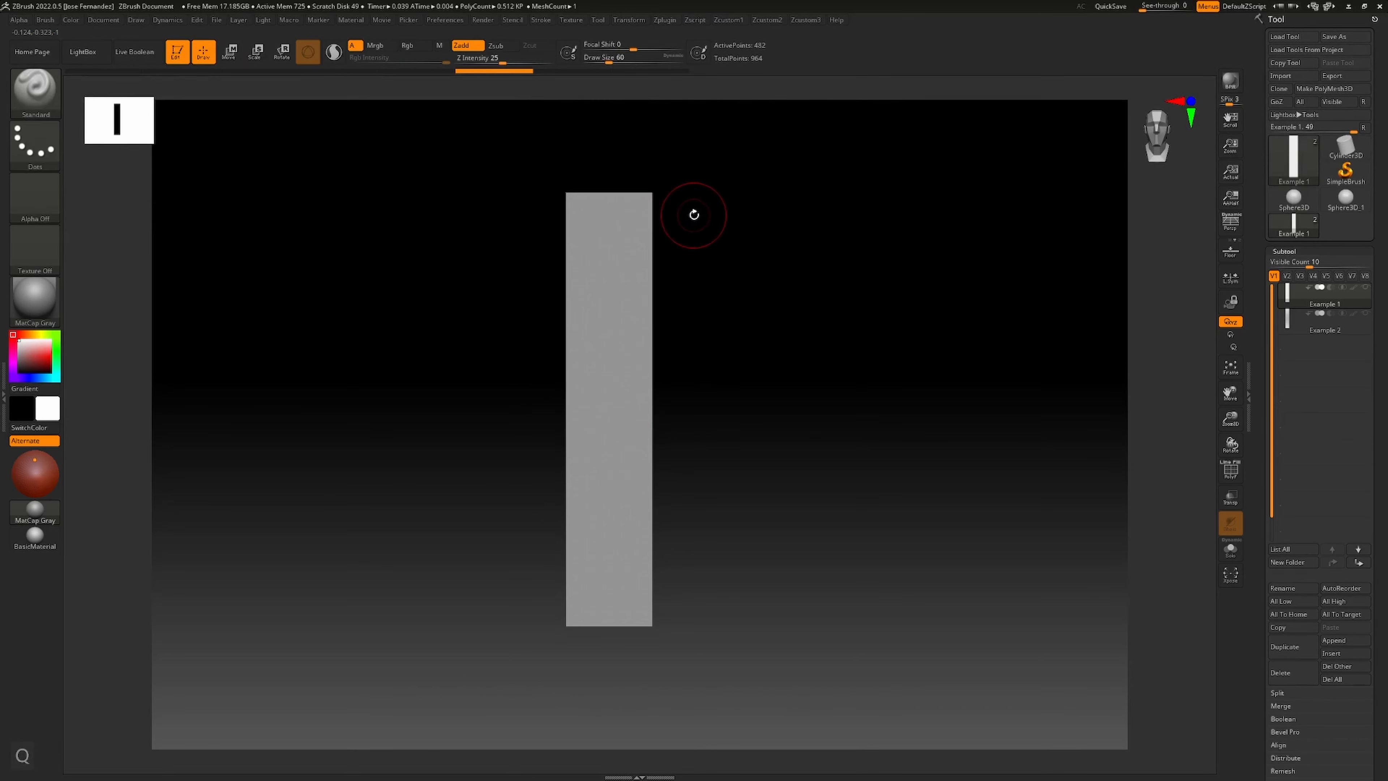
key(w)
mouse_move(547, 407)
mouse_down()
mouse_move(617, 391)
mouse_move(462, 389)
mouse_up()
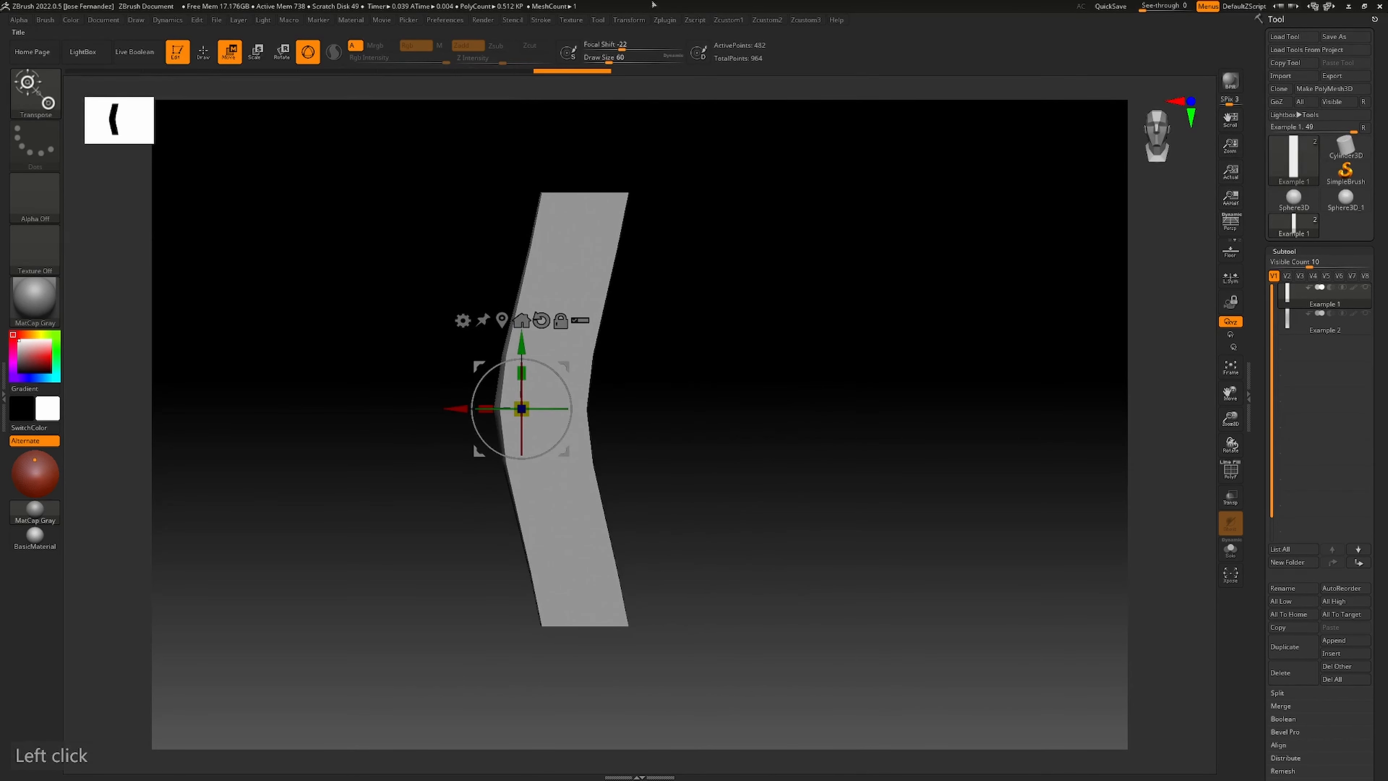
Set the Focal Shift back to -100 and move the bent Example 1 bar to the right along X
click(604, 46)
text(-100)
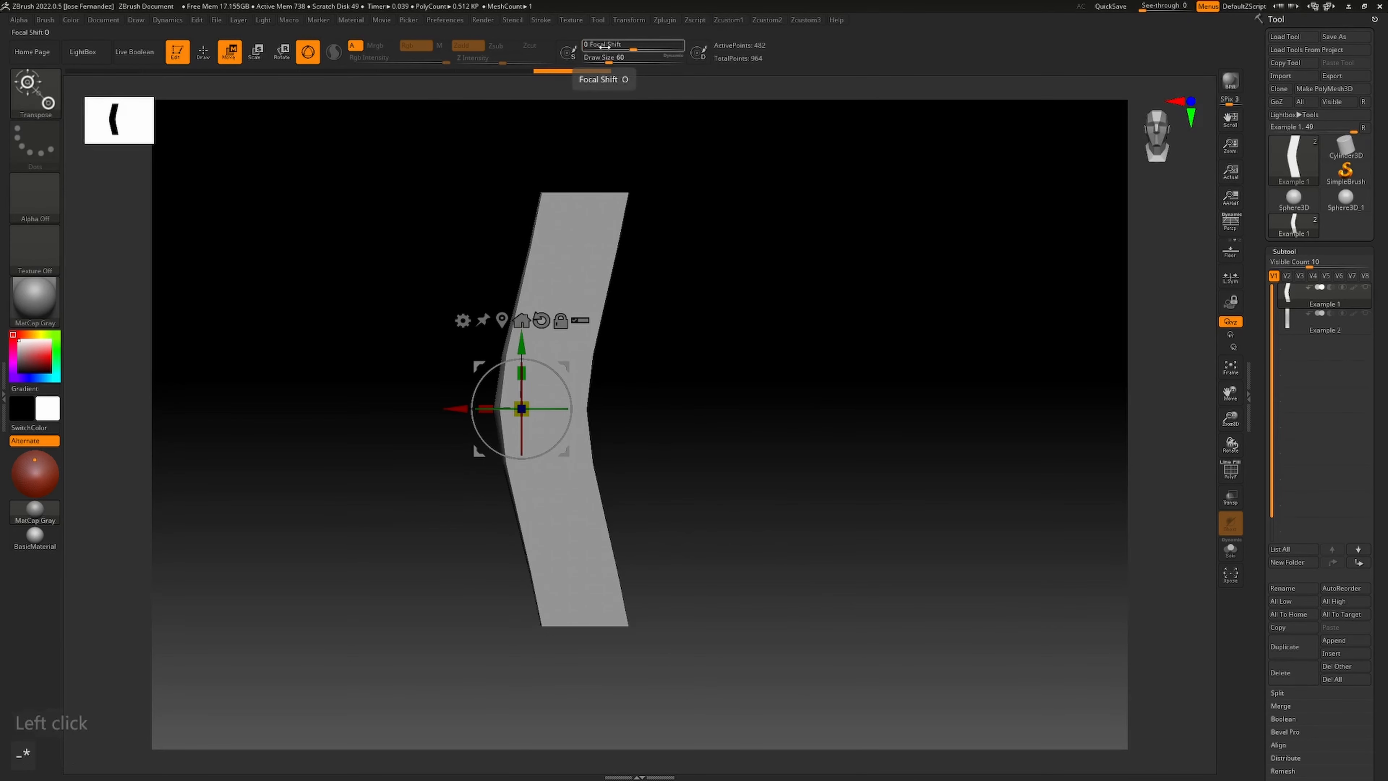
key(ctrl+z)
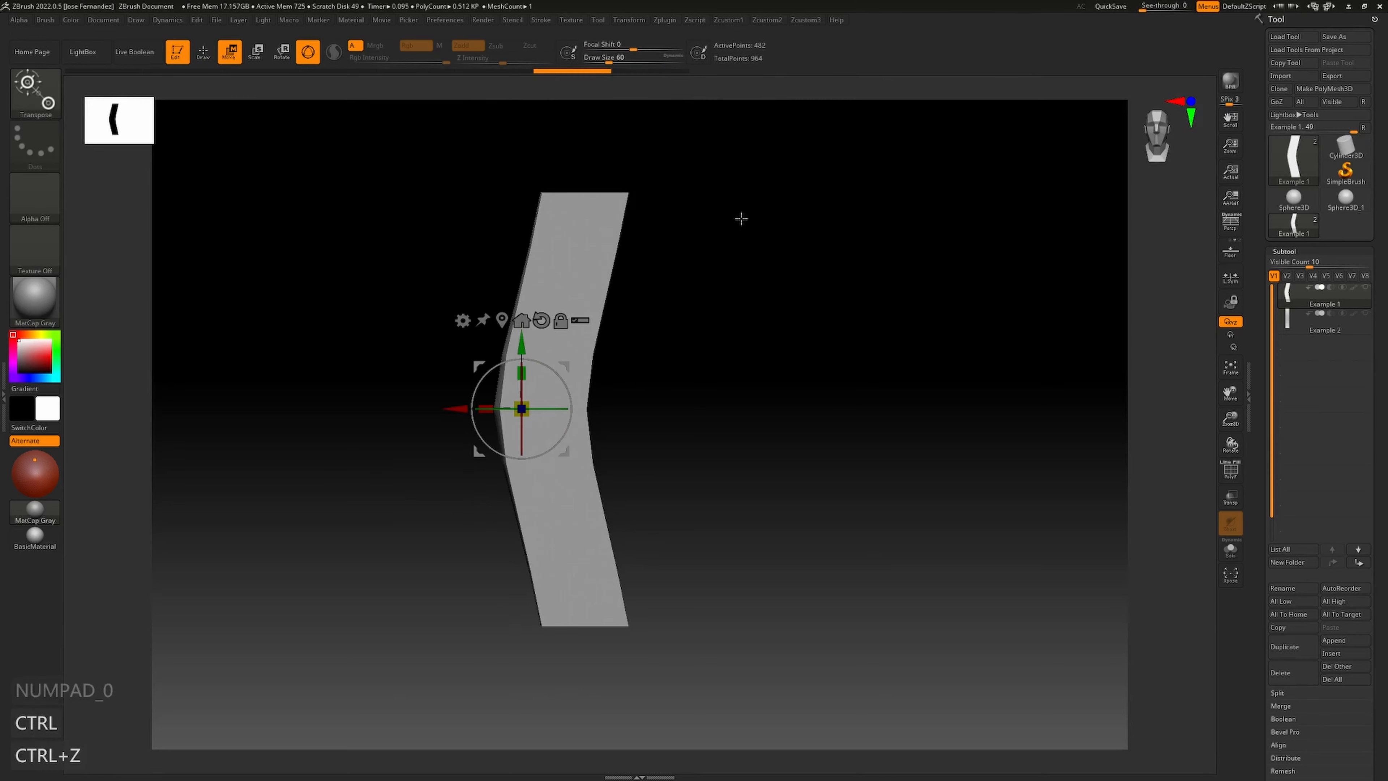
click(605, 45)
click(611, 45)
text(-100)
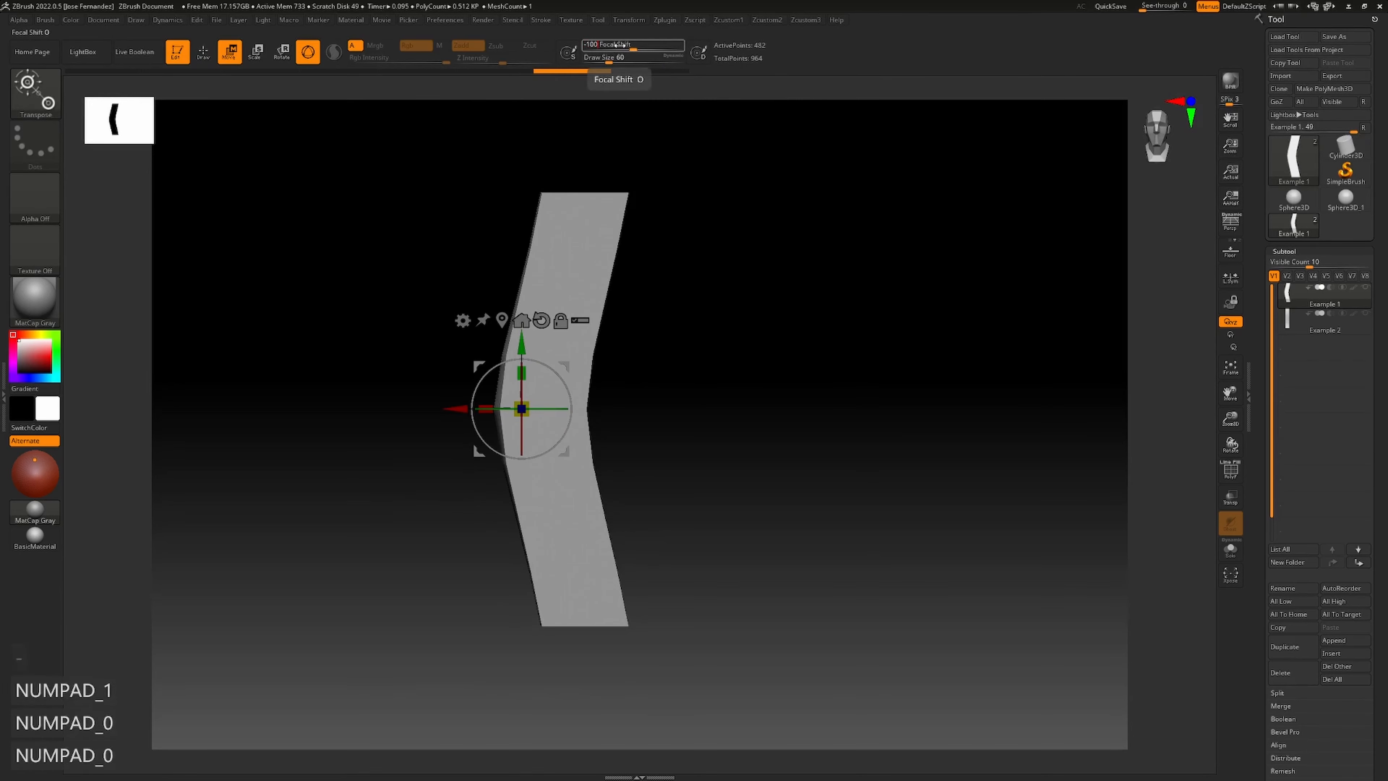
key(Return)
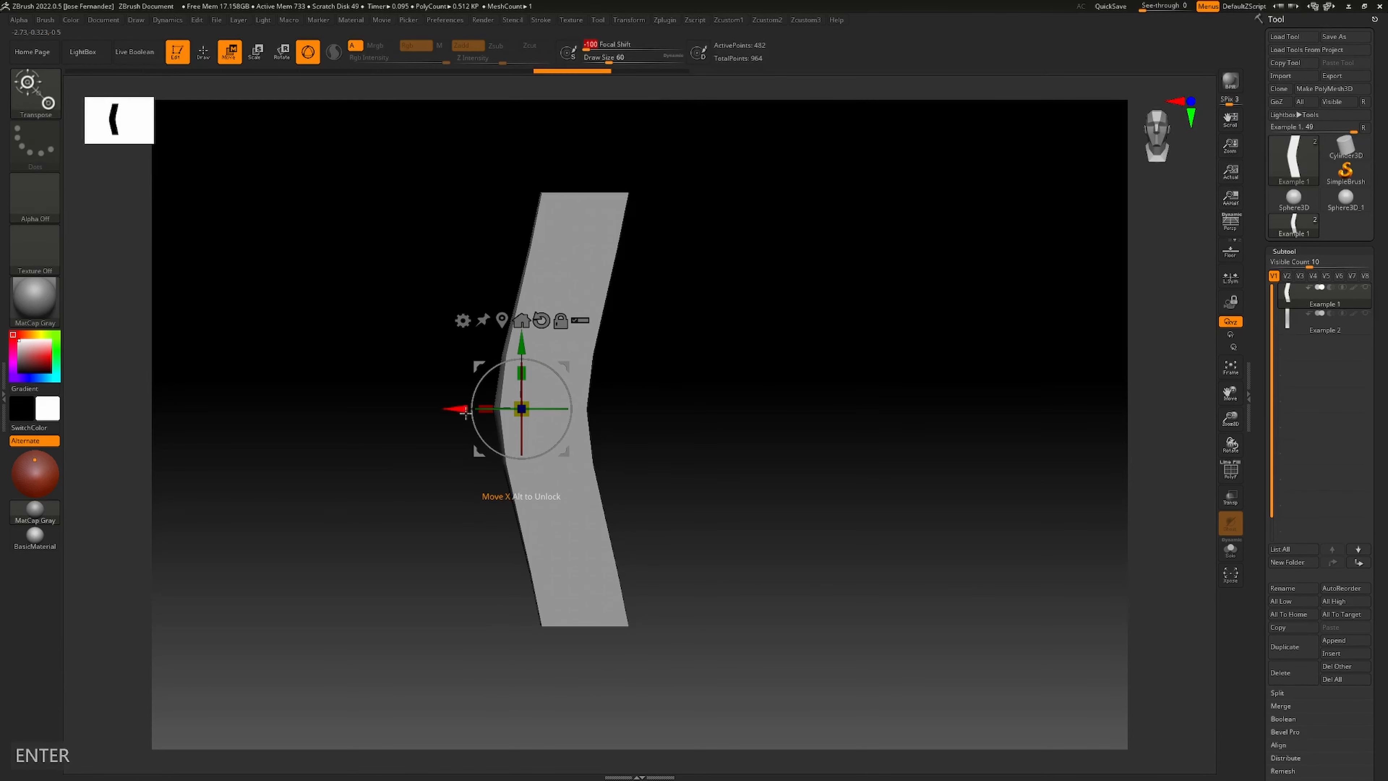
drag(459, 409, 577, 398)
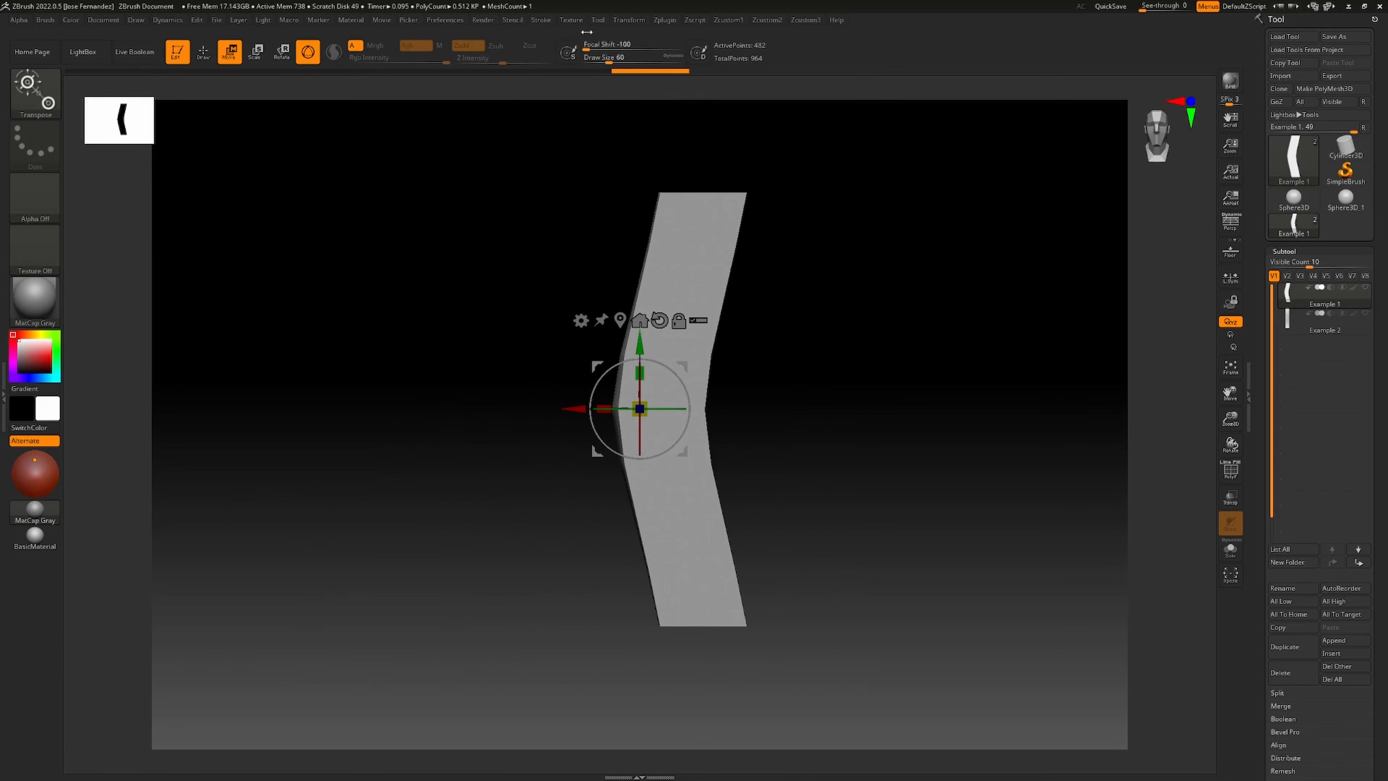
Set the Focal Shift to 0 and nudge the Example 1 bar slightly along X
click(591, 49)
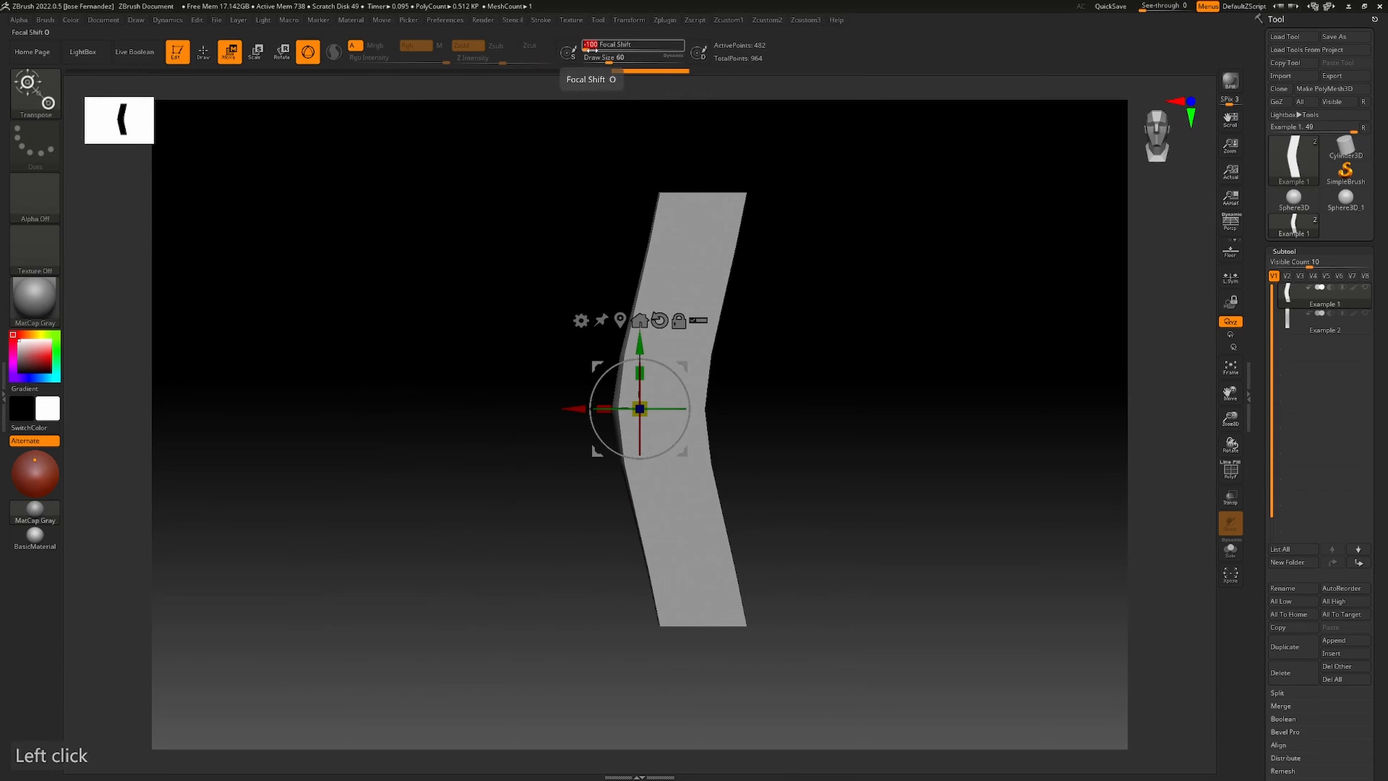
text(0)
key(Return)
mouse_move(573, 409)
mouse_down()
mouse_move(530, 405)
mouse_move(574, 405)
mouse_up()
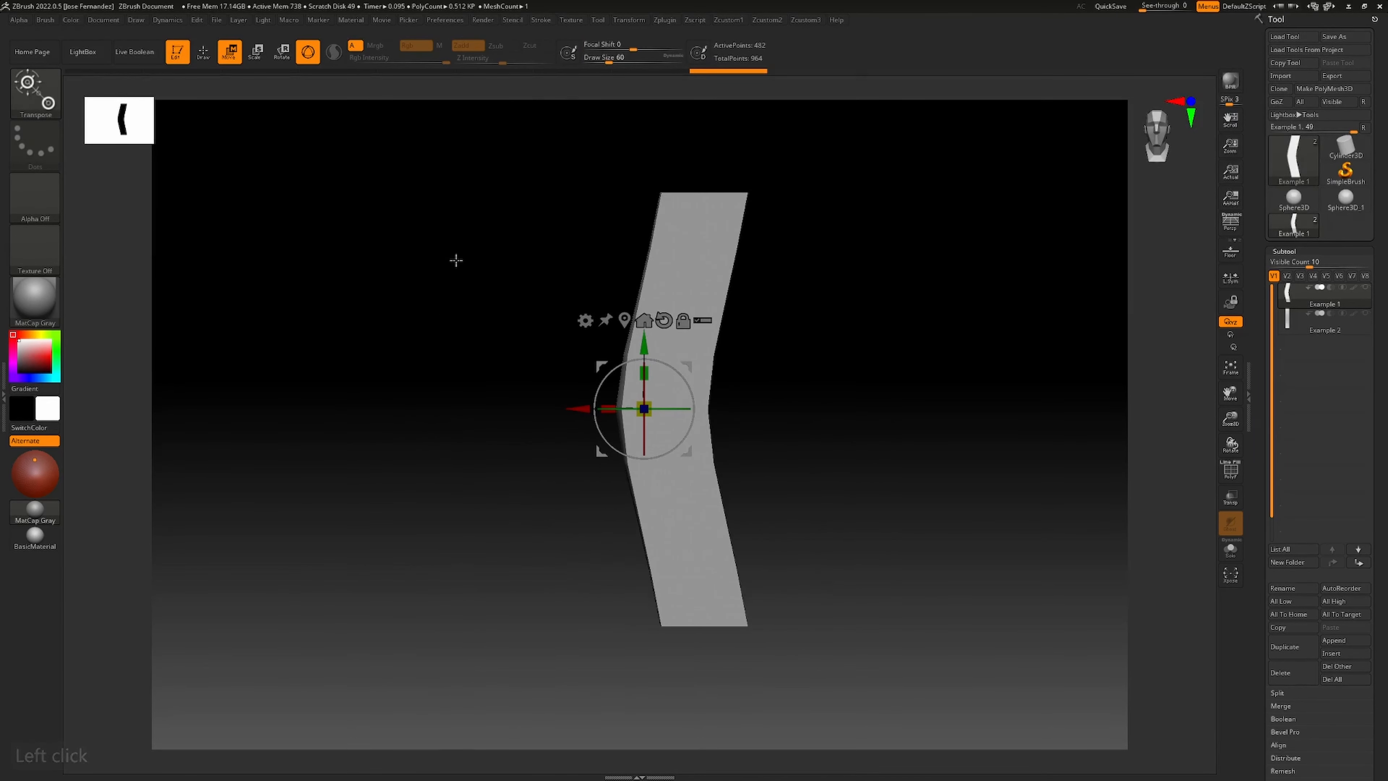
Reset all brushes and move the Example 1 bar to the left along X with the Move gizmo
key(b)
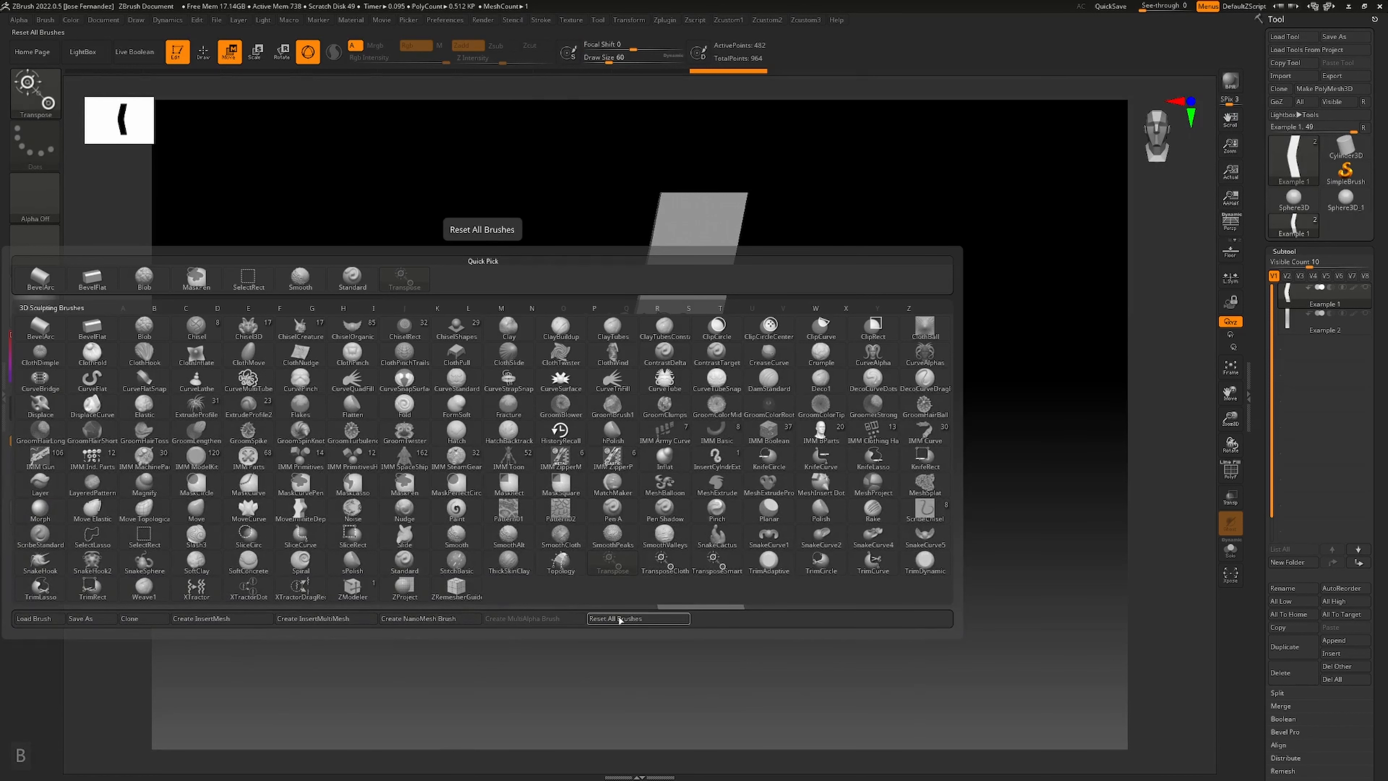
click(616, 619)
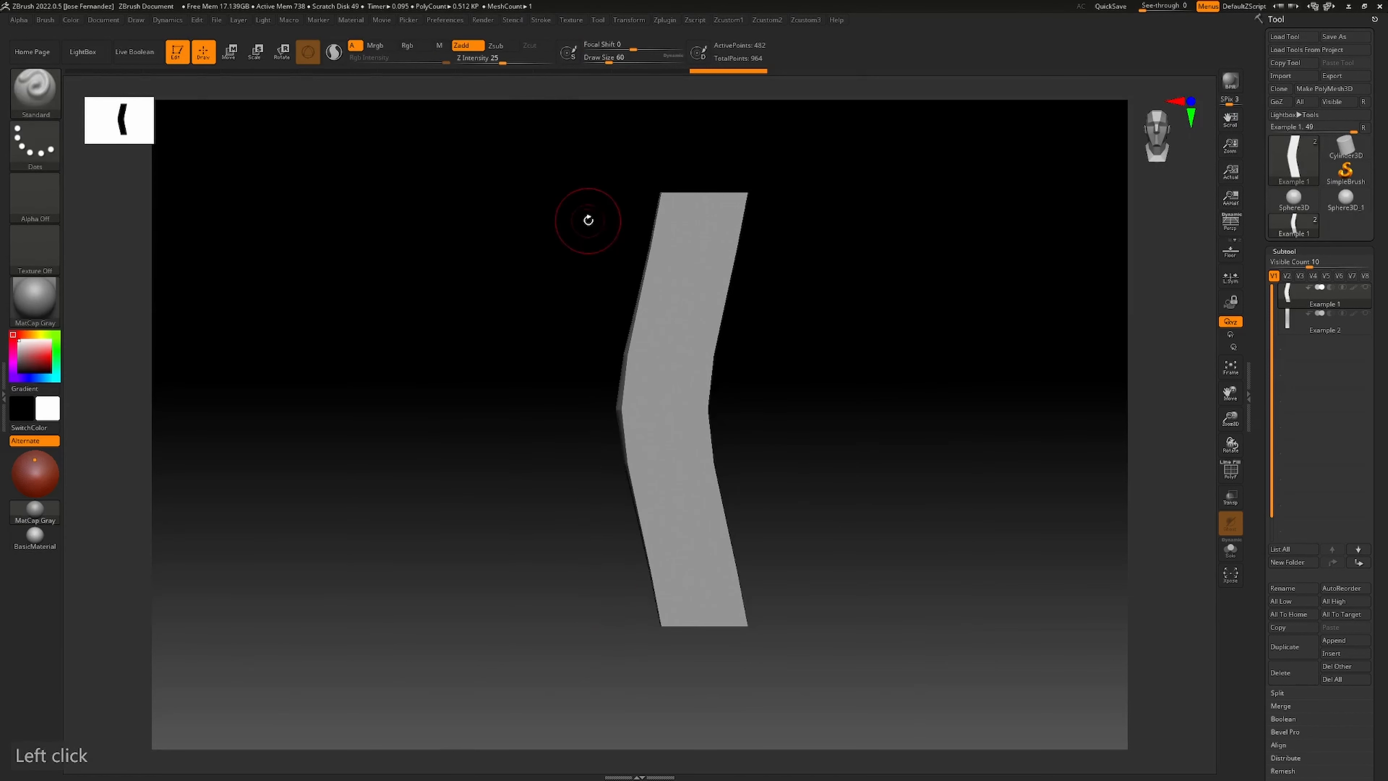
key(w)
mouse_move(573, 406)
mouse_down()
mouse_move(650, 391)
mouse_move(396, 391)
mouse_move(439, 391)
mouse_up()
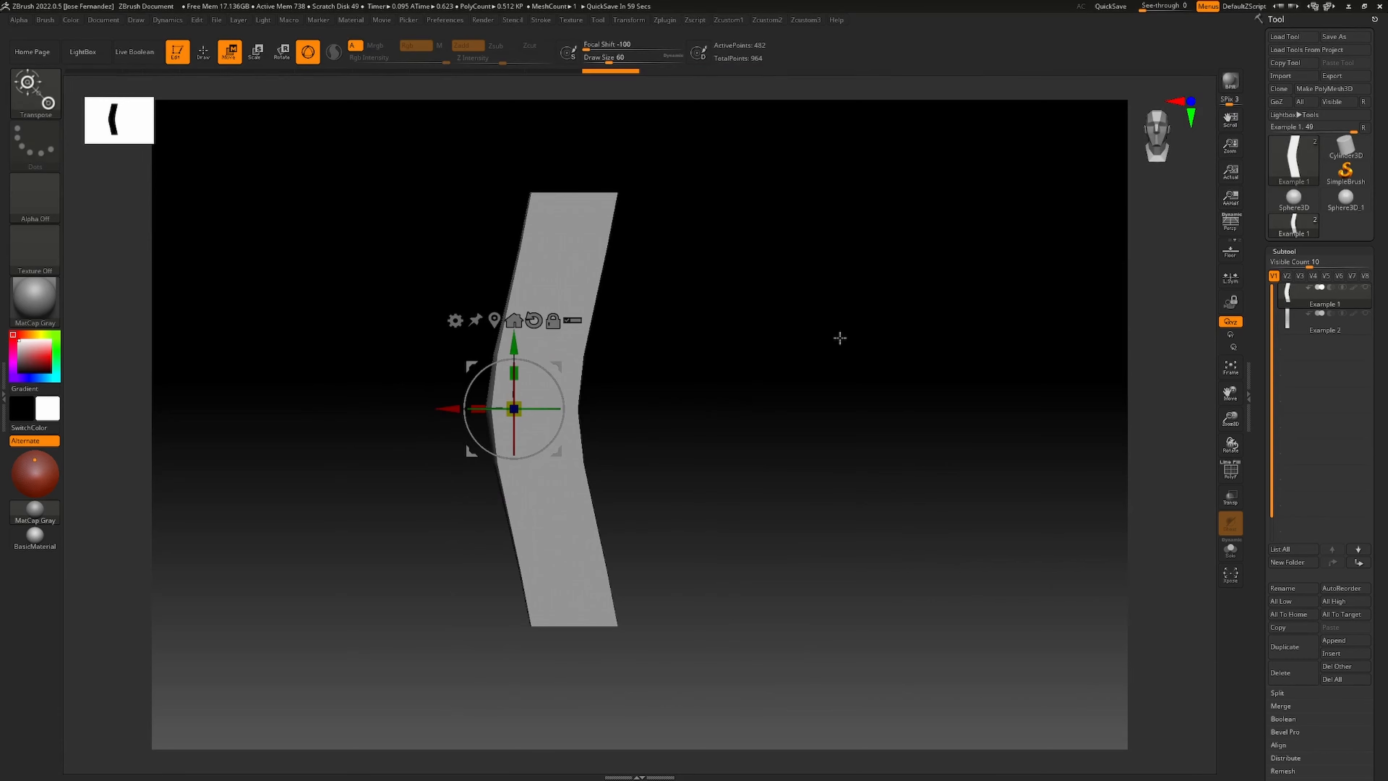
Make Example 2 the active subtool and briefly display its polygon wireframe
key(Down)
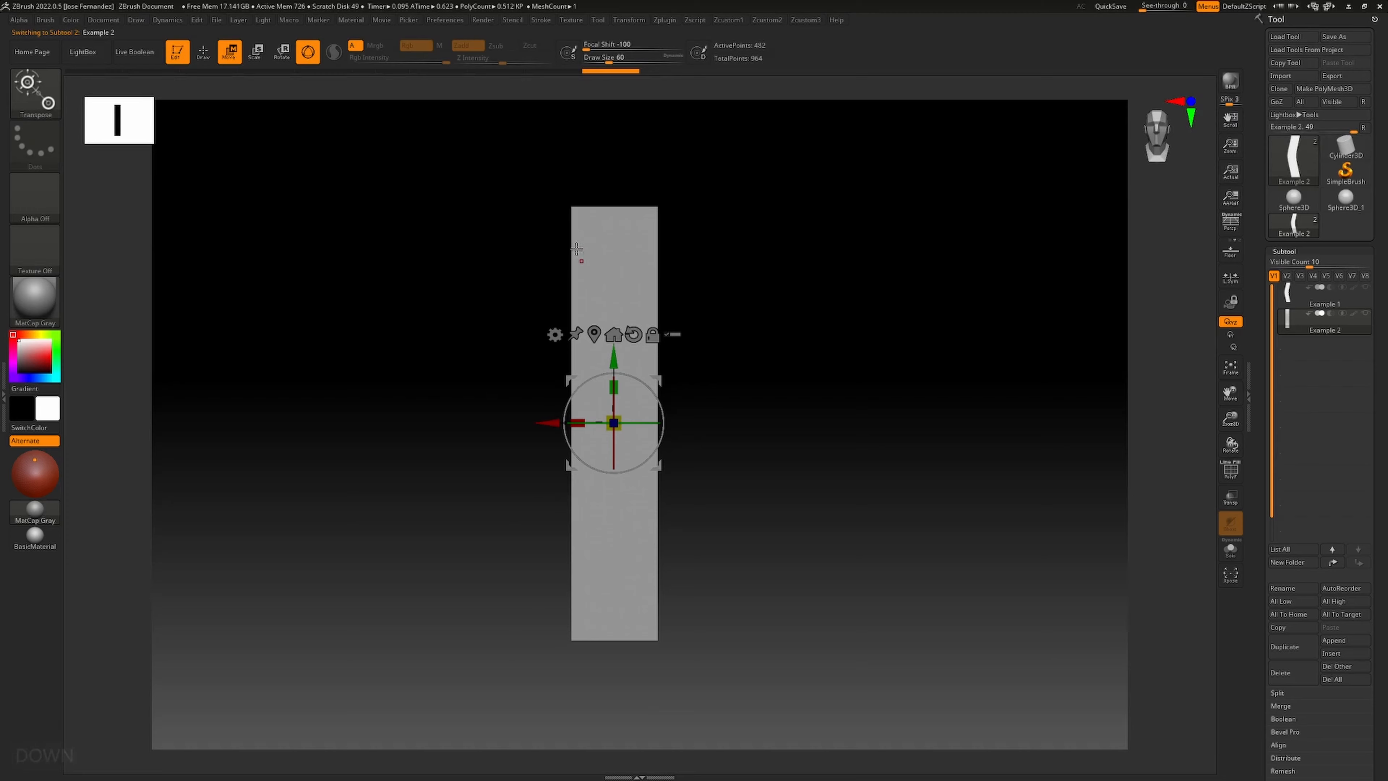
key(shift+f)
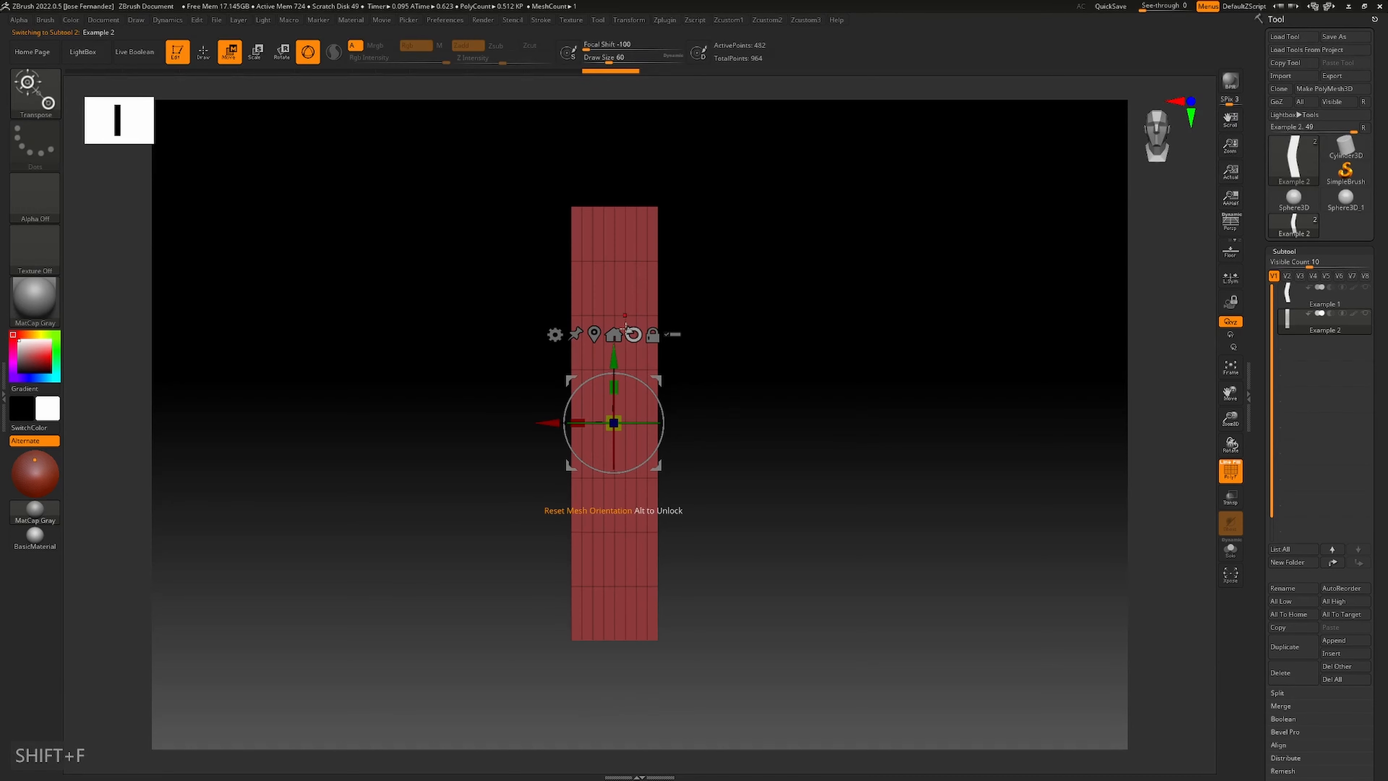
key(shift+f)
Try to move the Example 2 bar along X and freely across the view, and undo both moves
drag(535, 423, 483, 429)
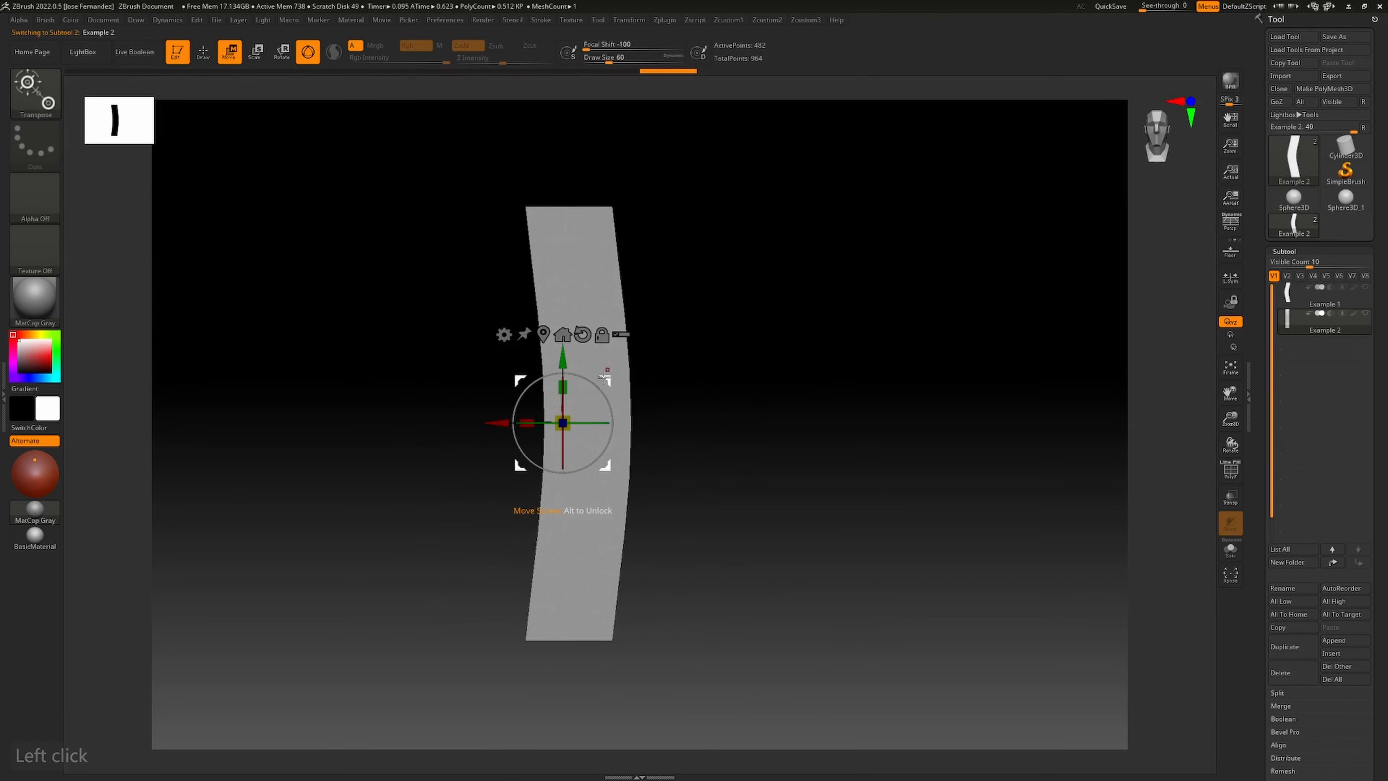
drag(611, 388, 623, 465)
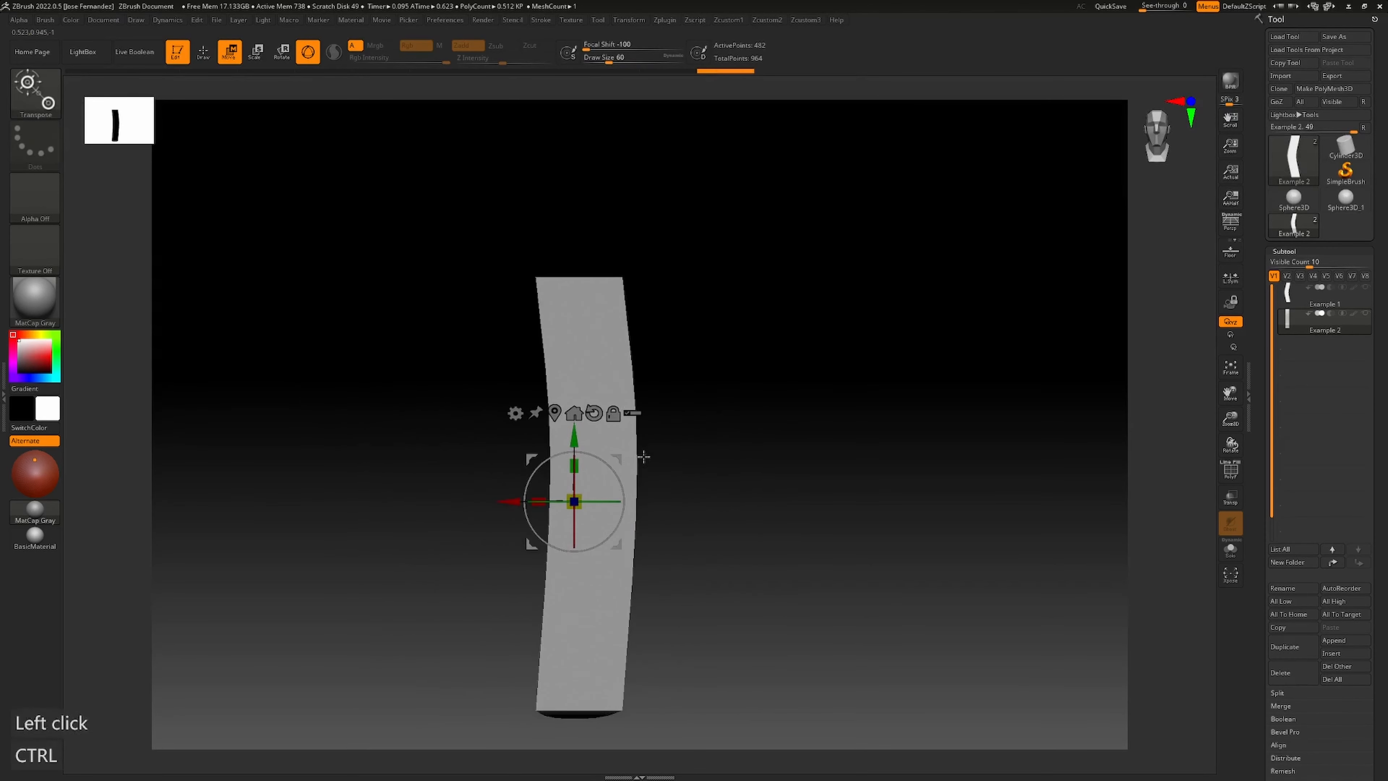
key(ctrl+z)
key(ctrl+z)
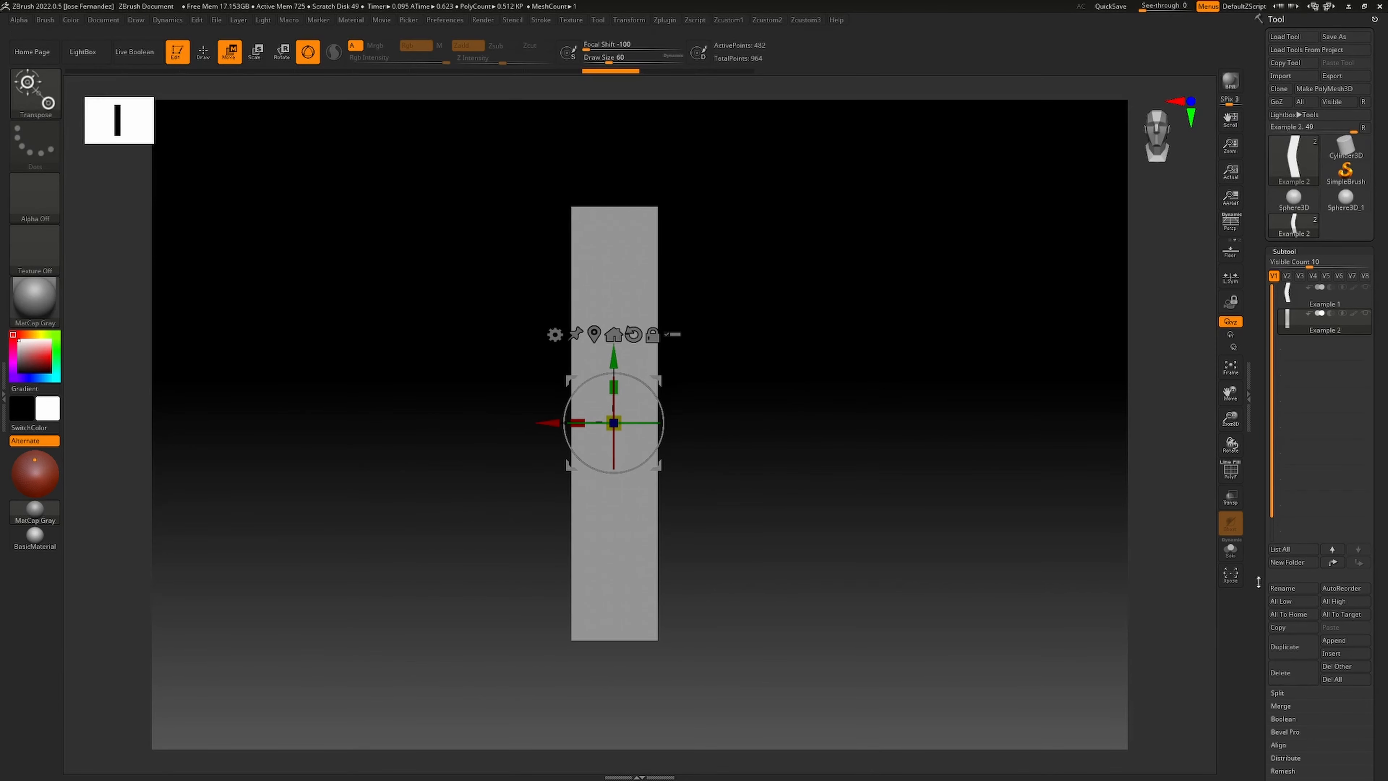
Expand the Masking settings and clear the faint mask from the Example 2 bar
mouse_move(846, 488)
mouse_down()
mouse_move(892, 492)
mouse_move(870, 507)
mouse_move(858, 462)
mouse_move(850, 472)
mouse_up()
drag(1377, 581, 1375, 426)
click(1287, 335)
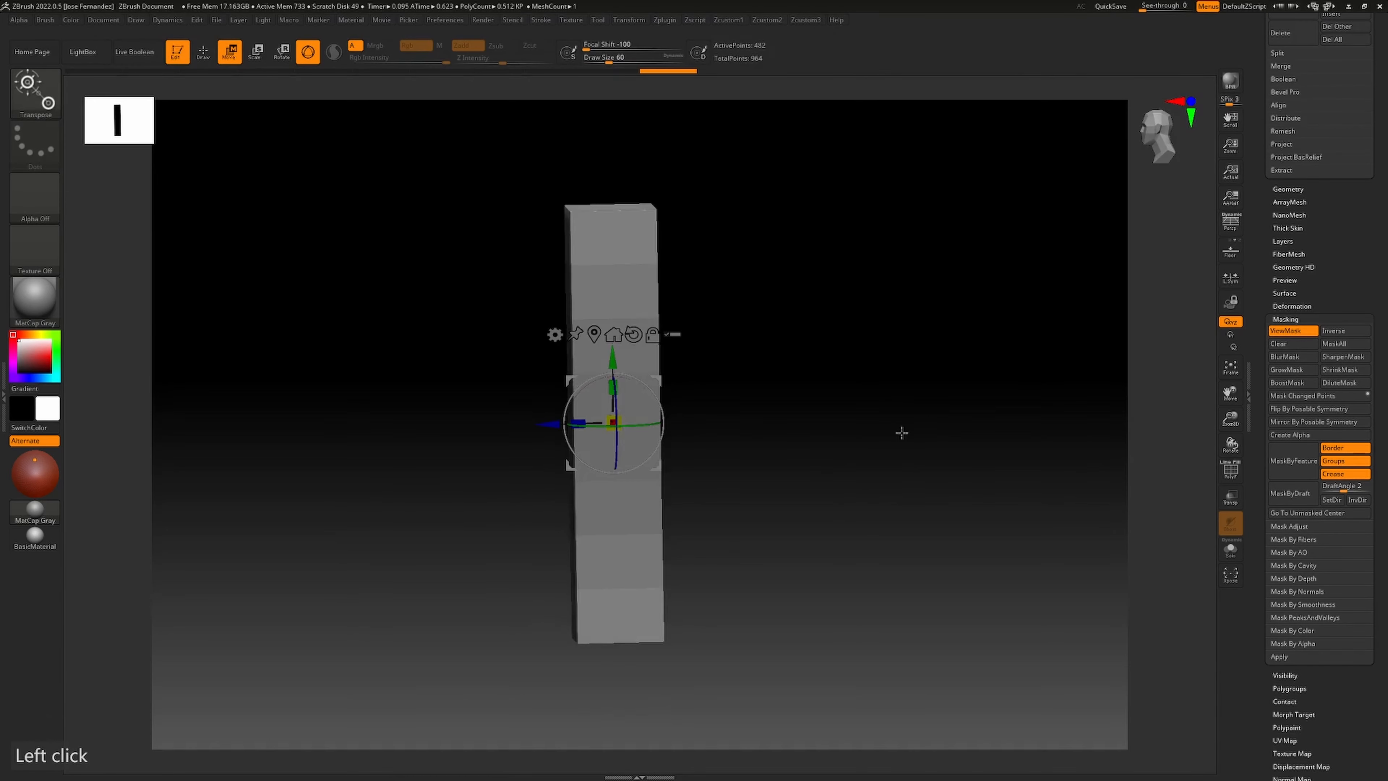
drag(901, 432, 963, 433)
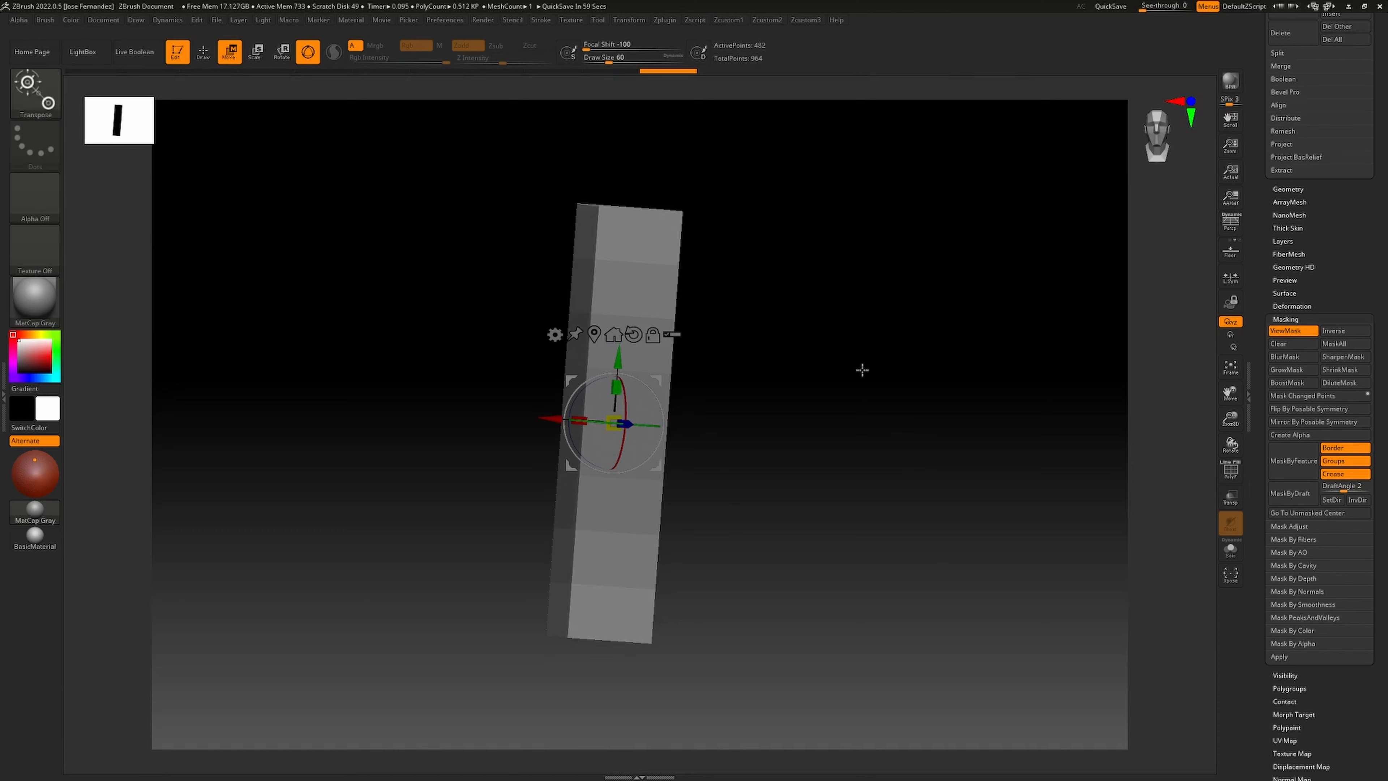
mouse_move(861, 369)
mouse_down()
mouse_move(896, 375)
mouse_move(820, 374)
mouse_move(856, 372)
mouse_up()
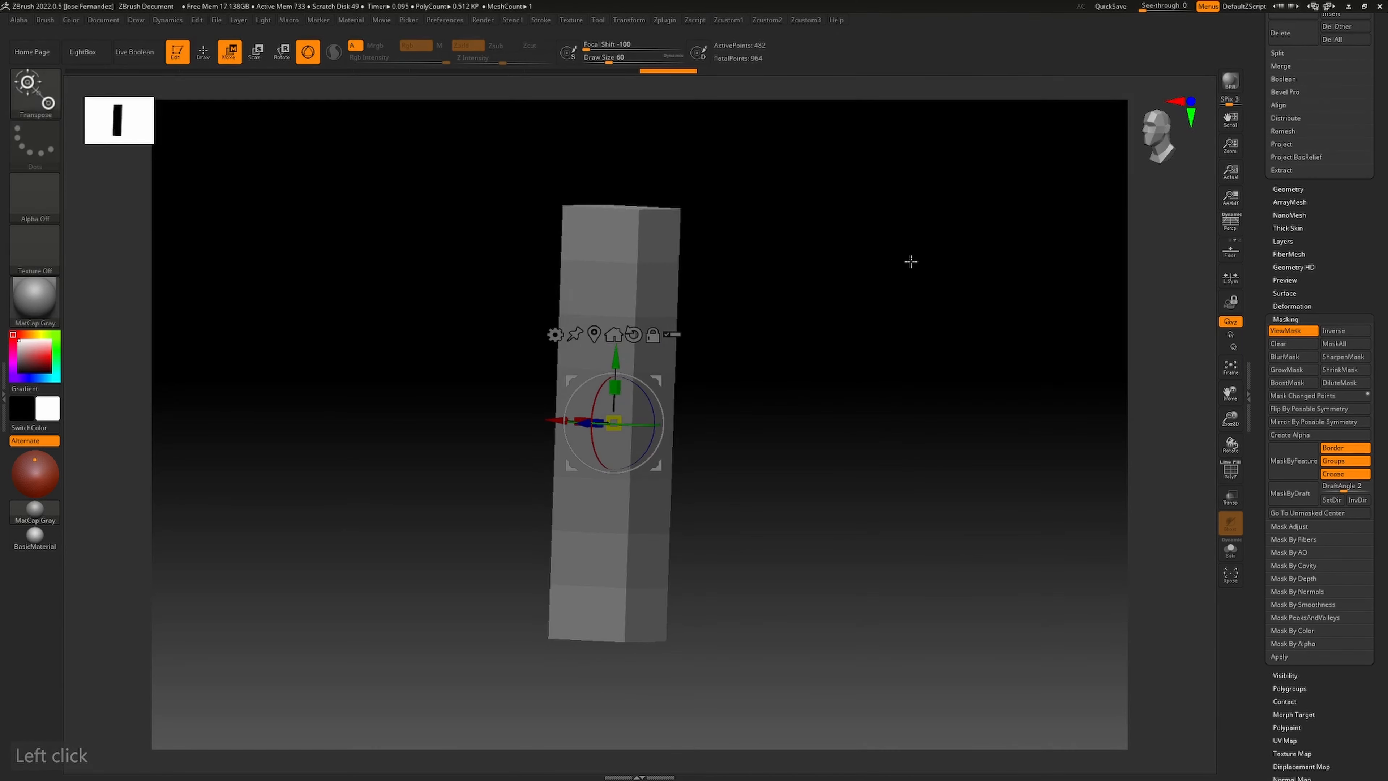
ctrl+drag(950, 207, 830, 305)
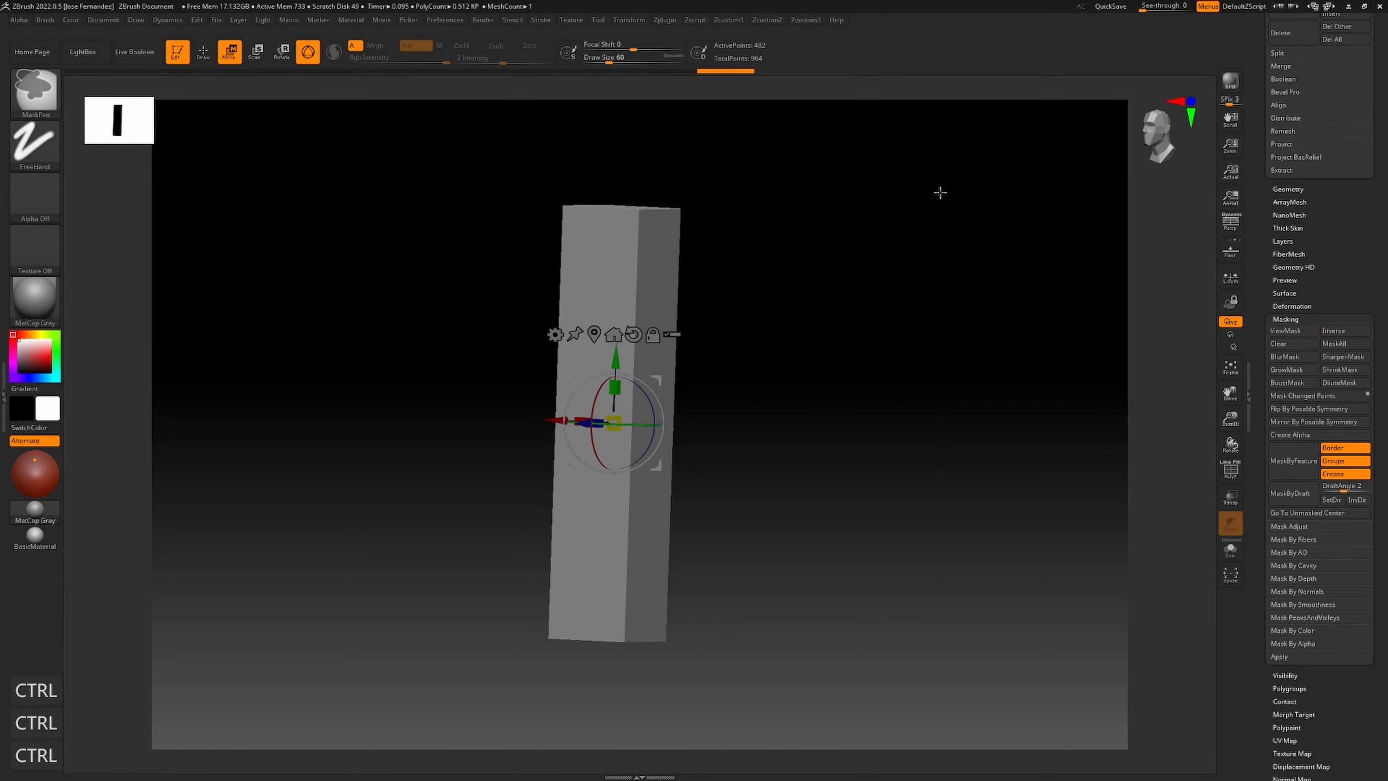
ctrl+drag(939, 193, 818, 327)
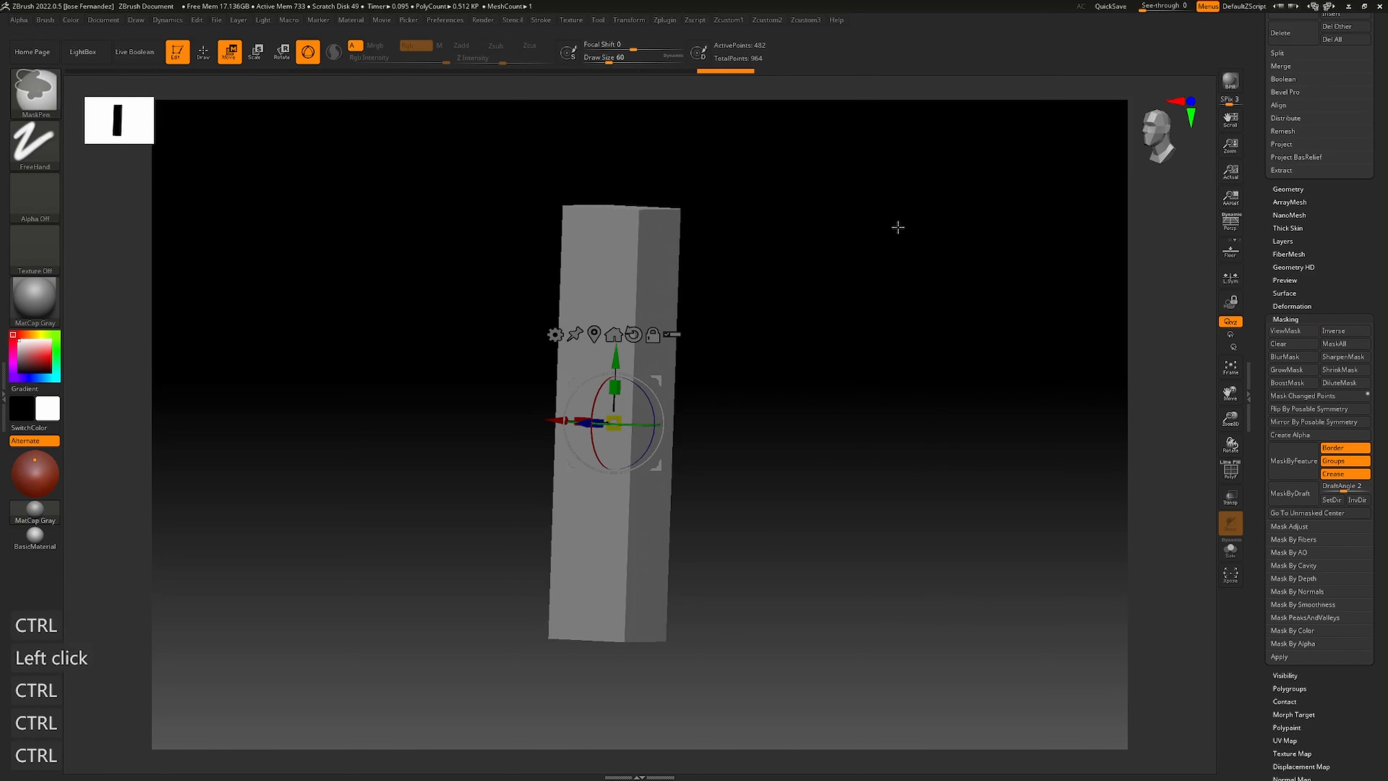
Move the unmasked Example 2 bar left along X and reposition it slightly within the front view
shift+drag(731, 397, 700, 453)
click(568, 423)
drag(568, 423, 499, 420)
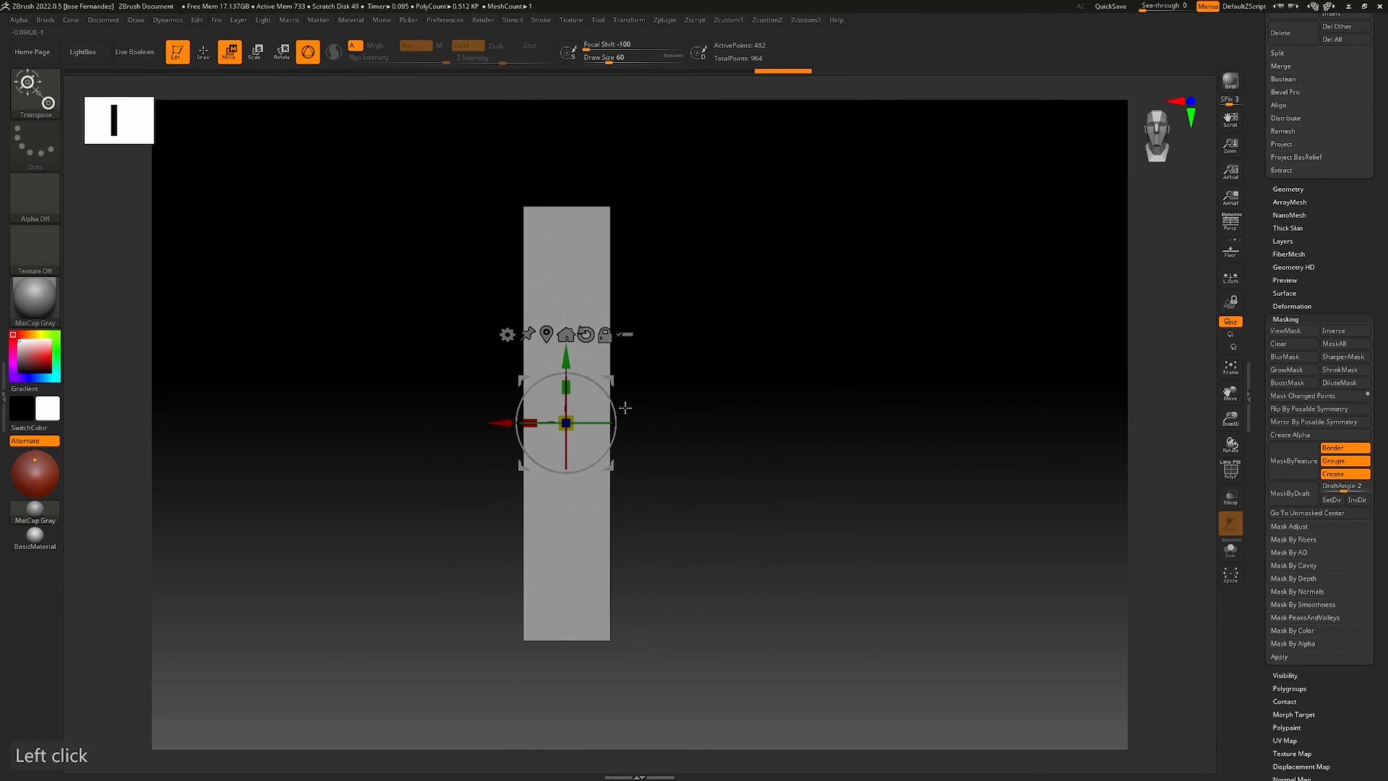
mouse_move(609, 377)
mouse_down()
mouse_move(792, 359)
mouse_move(624, 368)
mouse_up()
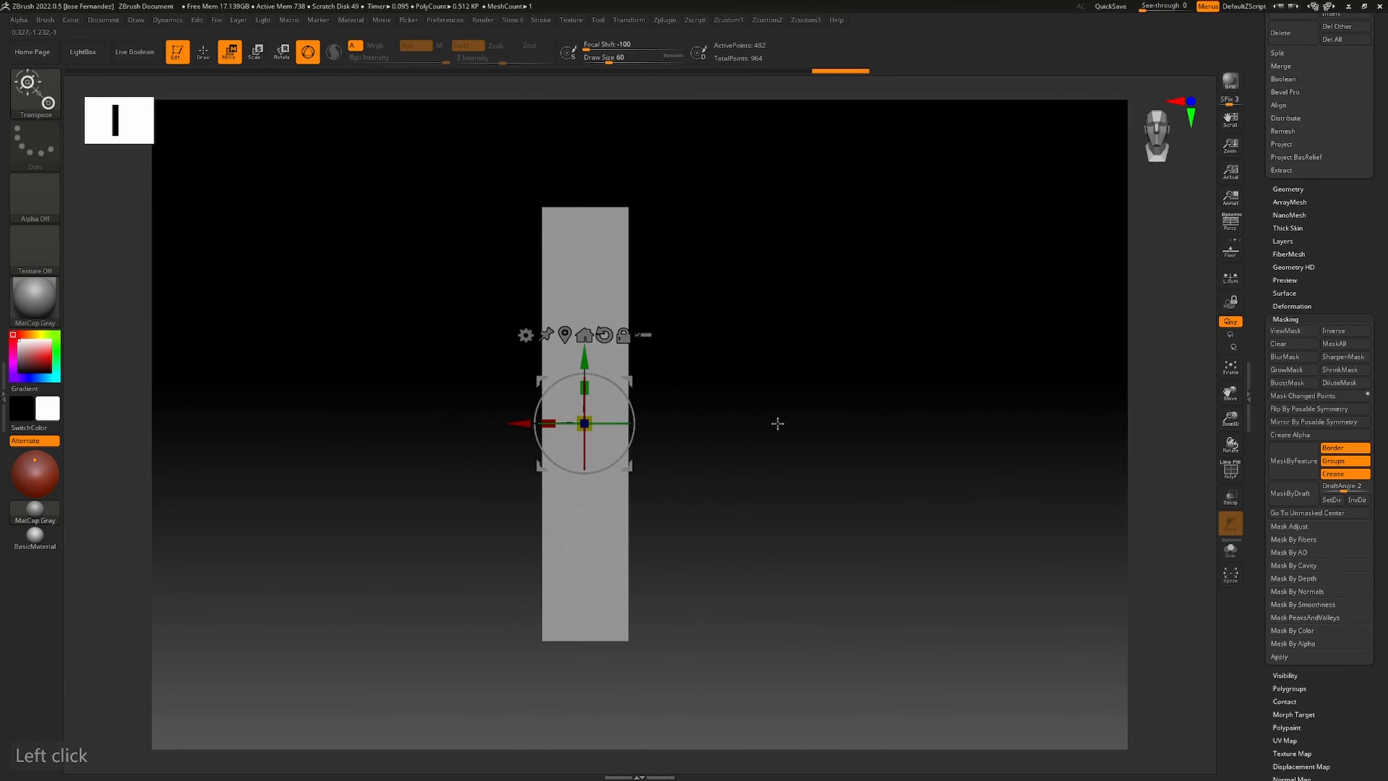
Mask a rectangular area across the middle of the Example 2 bar from its right edge, and invert the mask
key(q)
ctrl+drag(736, 278, 612, 459)
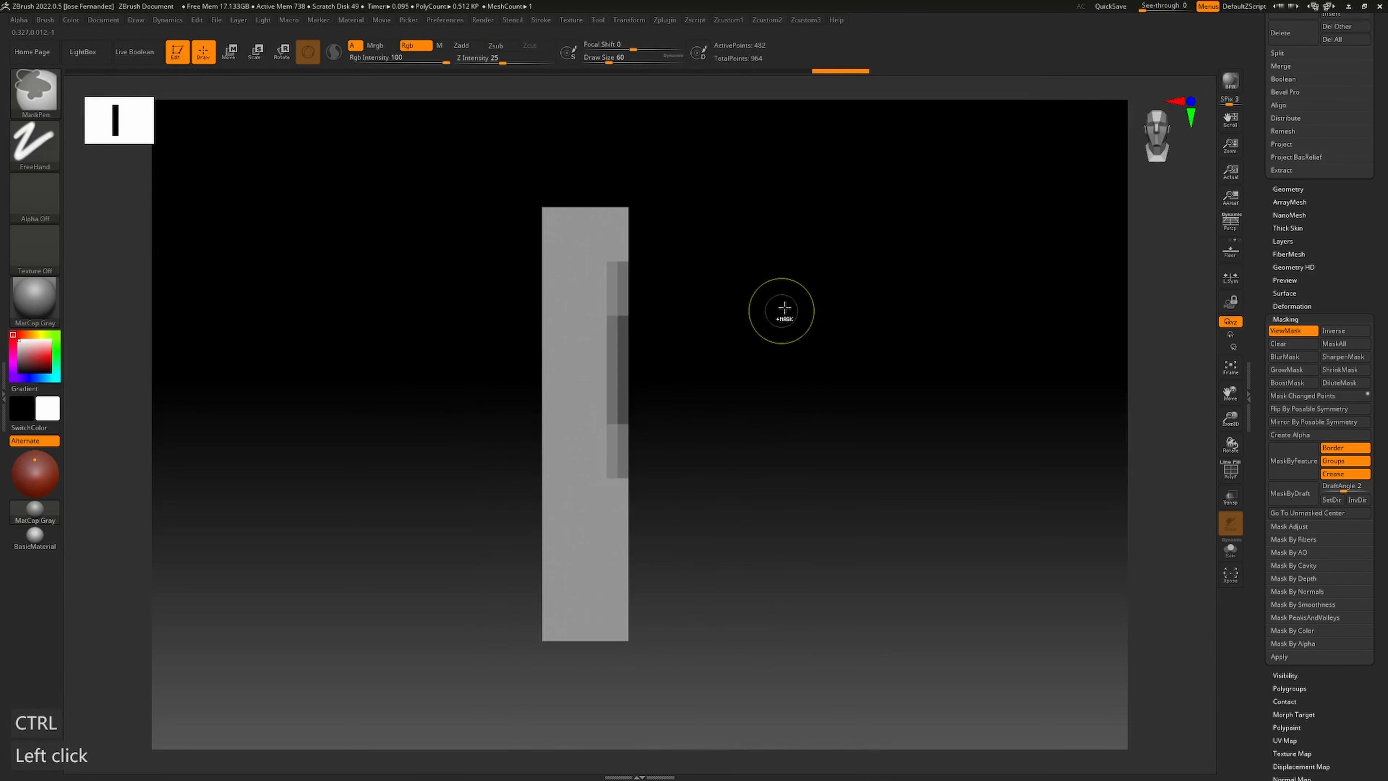
ctrl+drag(782, 312, 634, 455)
ctrl+drag(808, 337, 567, 477)
ctrl+click(815, 468)
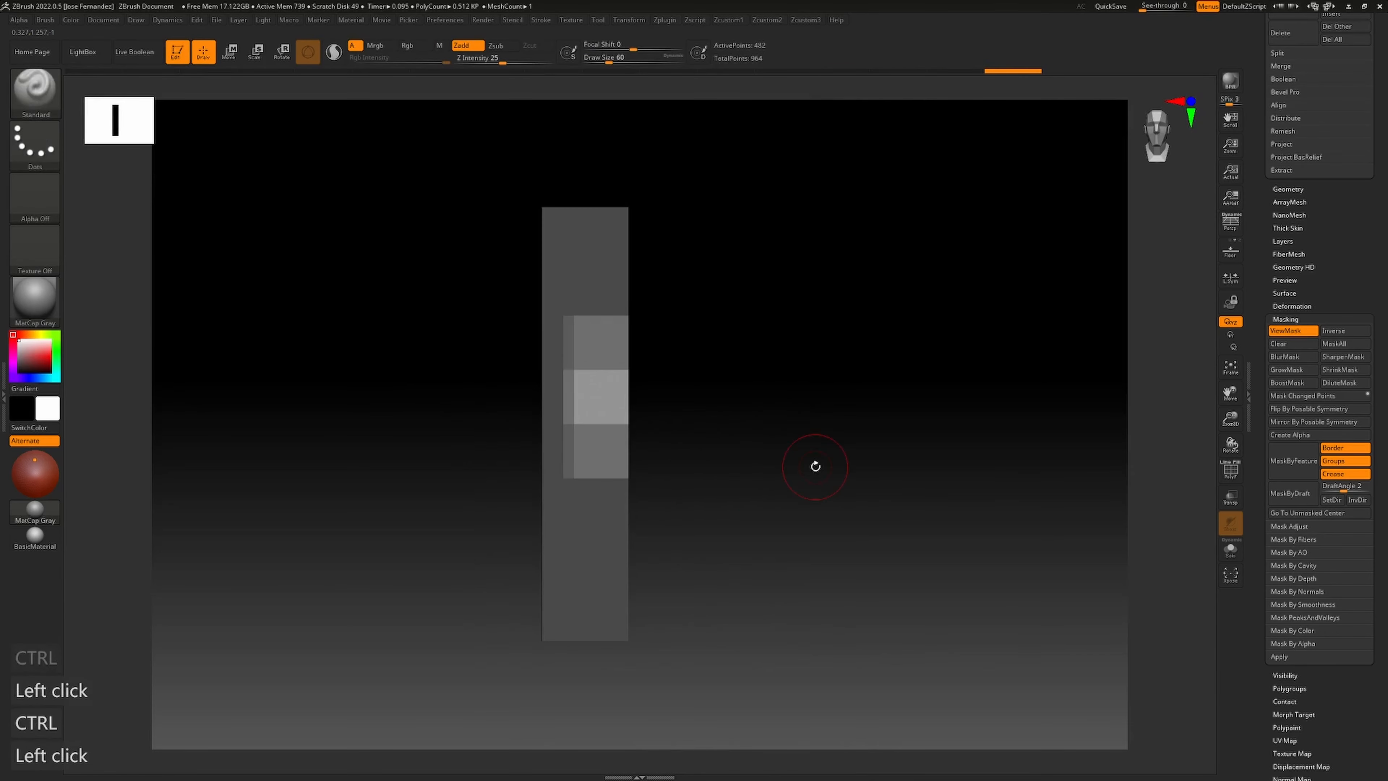
Clear the mask from the Example 2 bar and toggle its polyframe display on and back off
ctrl+drag(869, 402, 776, 508)
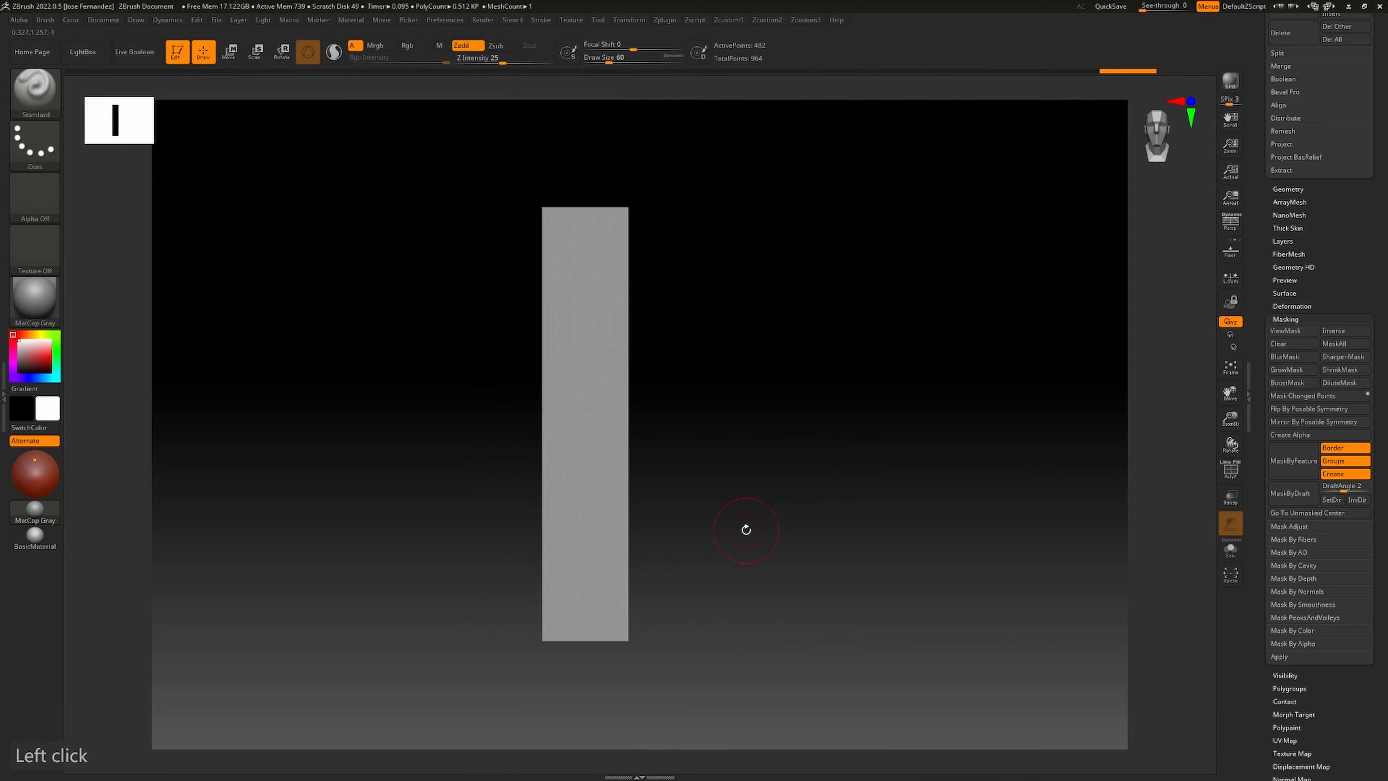
click(702, 490)
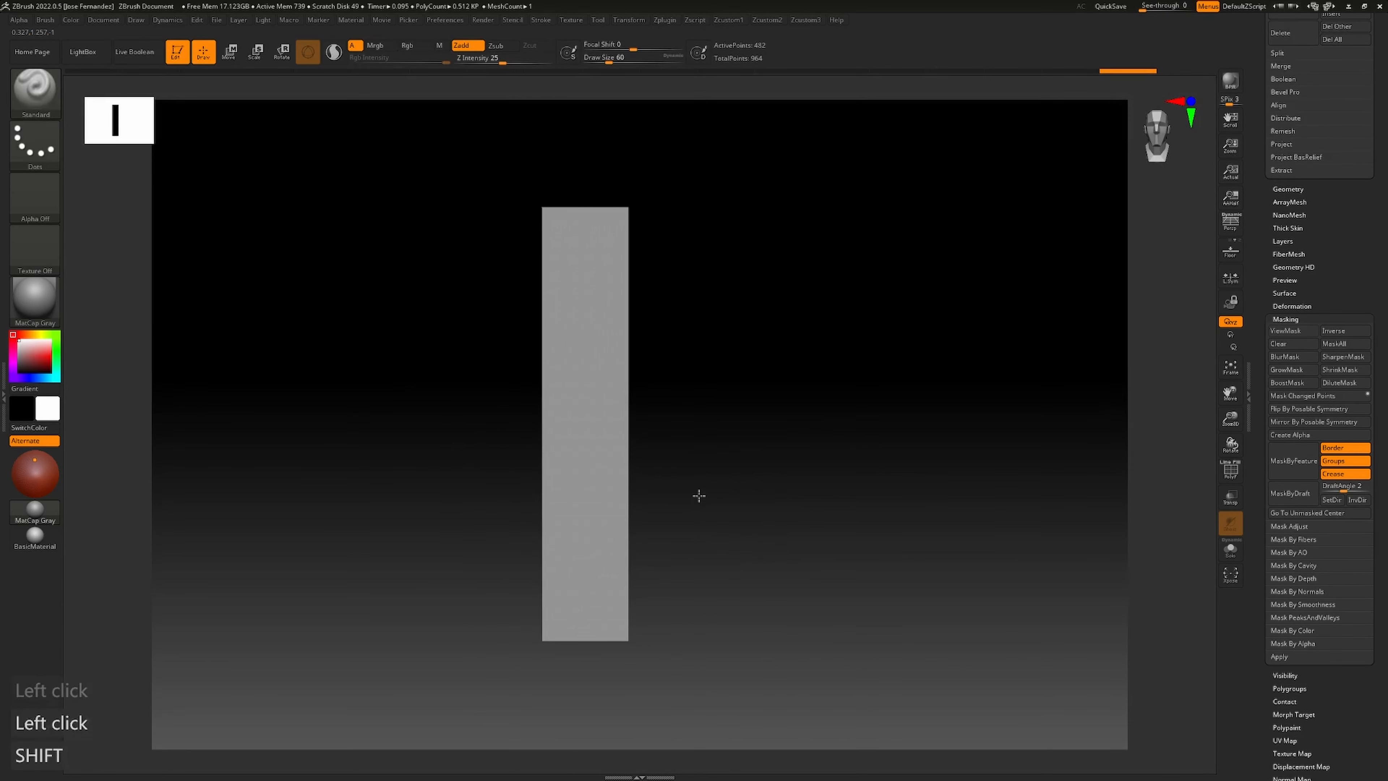
key(shift+f)
key(shift+f)
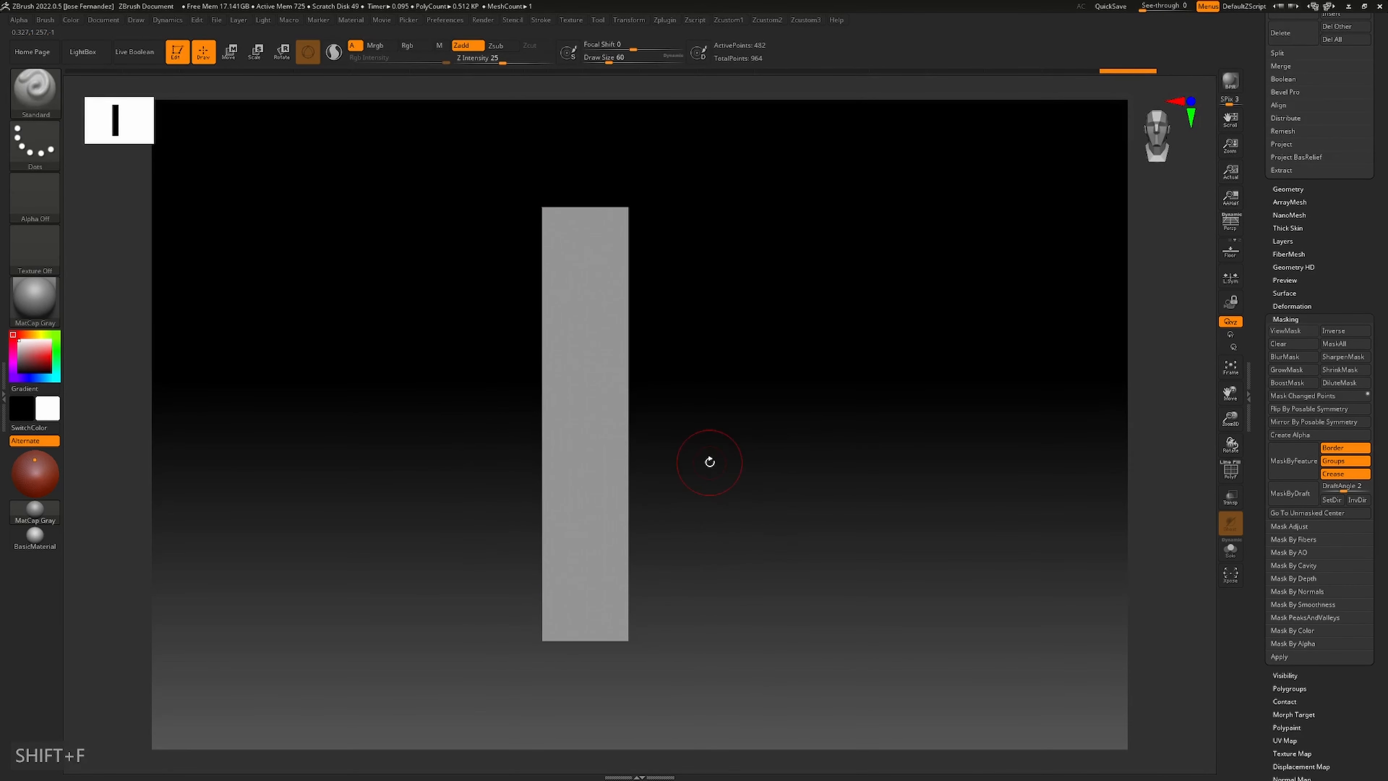
Show the polyframe and mask a horizontal band across the full width of the bar's middle, with the Move gizmo active
mouse_move(676, 424)
ctrl+mouse_down()
mouse_move(488, 425)
mouse_move(549, 423)
mouse_move(534, 426)
ctrl+mouse_up()
key(shift+f)
ctrl+click(589, 413)
key(w)
key(ctrl+z)
mouse_move(735, 395)
ctrl+mouse_down()
mouse_move(711, 443)
mouse_move(514, 409)
ctrl+mouse_up()
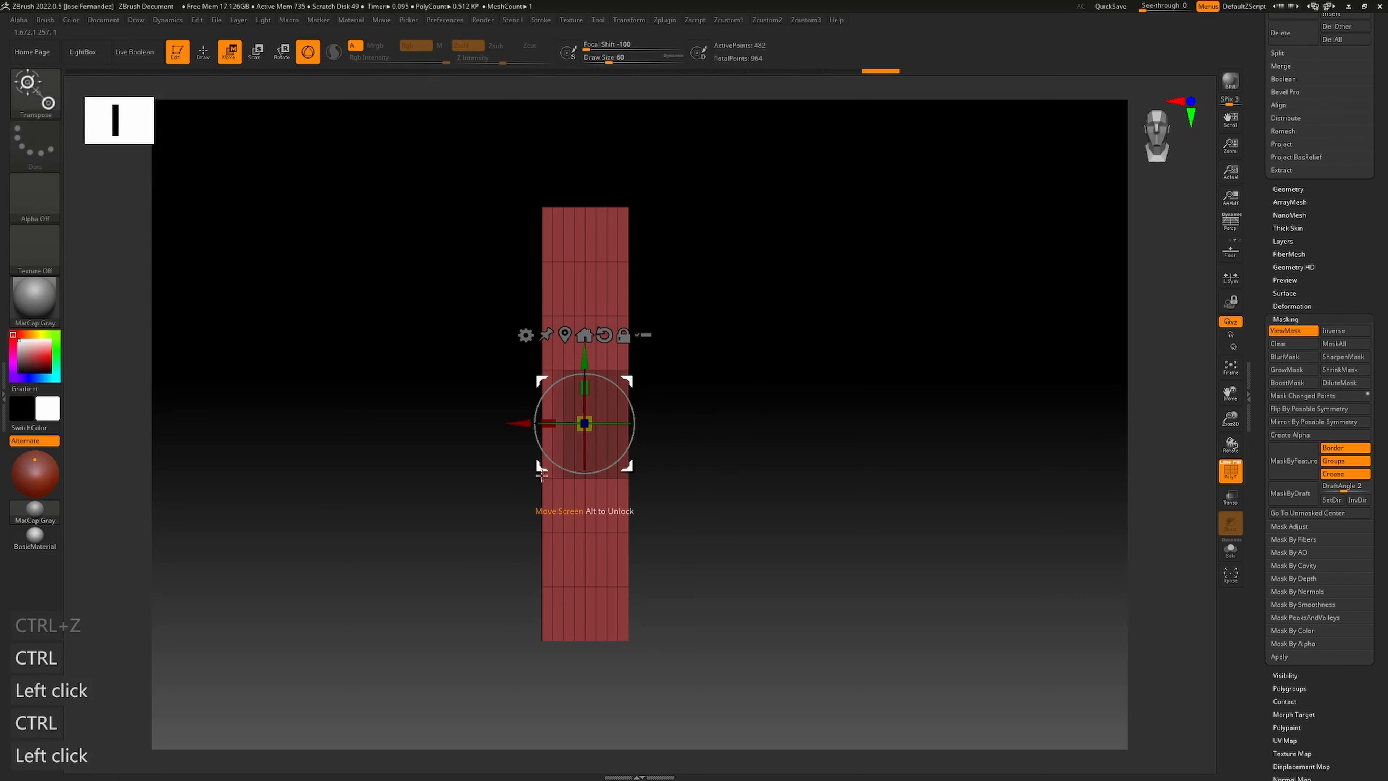
Redraw the mask over the bar's middle band in Draw mode, and invert it with the Move gizmo active
key(q)
ctrl+drag(653, 459, 660, 470)
ctrl+drag(717, 415, 475, 452)
key(w)
ctrl+click(685, 430)
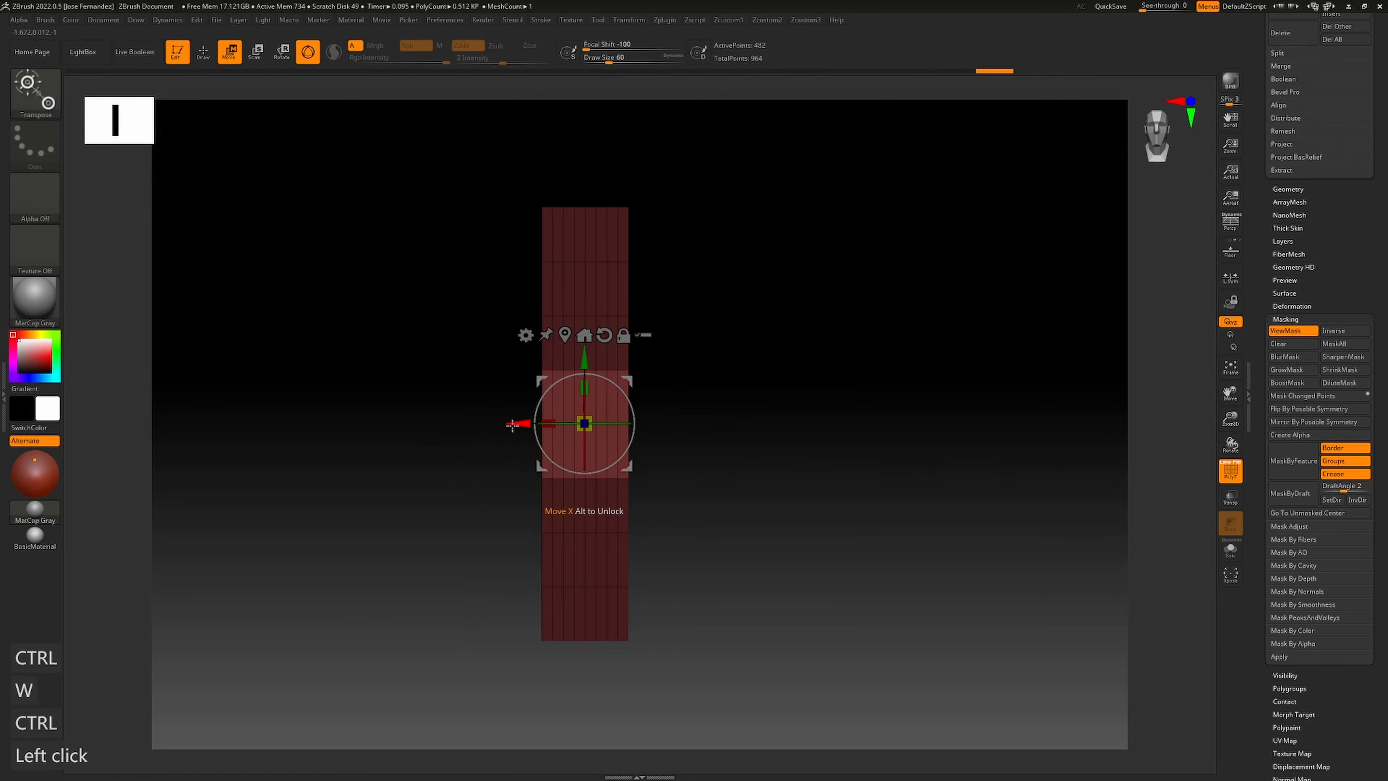
Return to Draw mode, clear the inverted mask from the bar and hide the polyframe
key(w)
key(q)
key(shift+f)
mouse_move(725, 427)
mouse_down()
mouse_move(688, 436)
mouse_move(765, 396)
mouse_move(776, 416)
mouse_up()
key(shift+f)
mouse_move(751, 437)
mouse_down()
mouse_move(728, 453)
mouse_move(757, 447)
mouse_up()
key(shift+f)
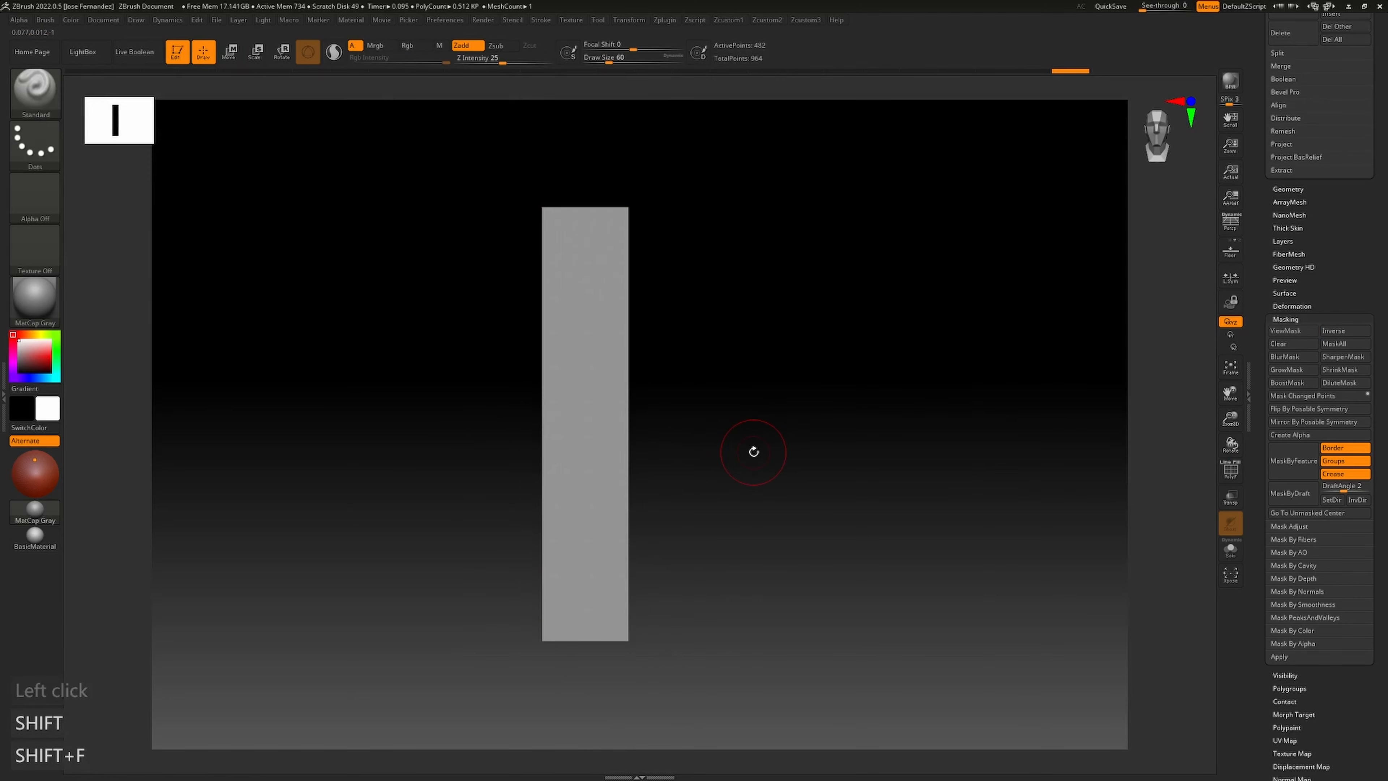